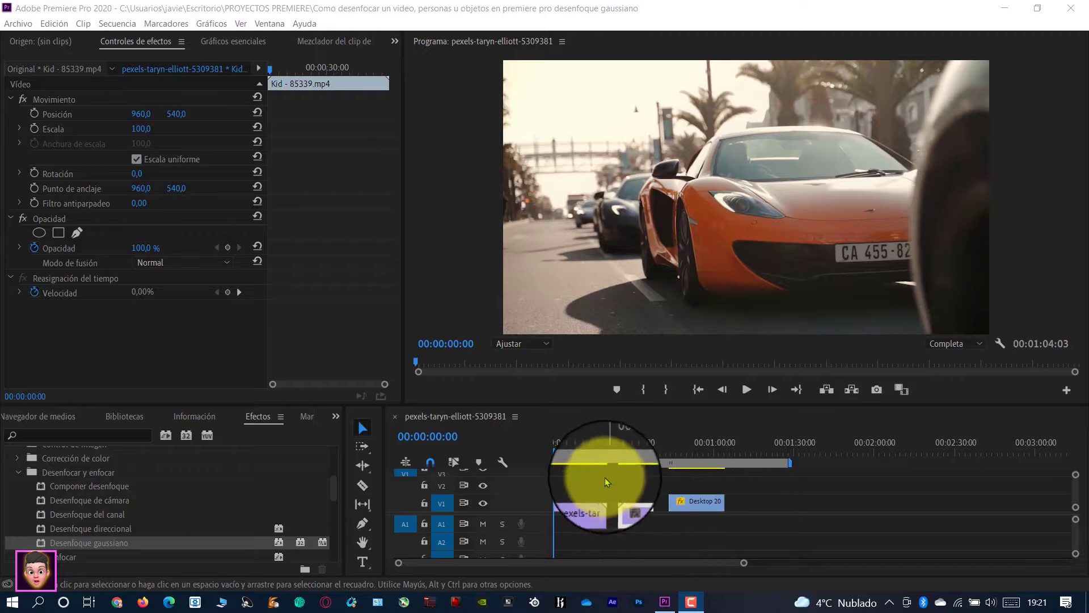
- Return the playhead to the start of the sequence and select the car clip on track V1
{"action": "left_click", "coordinate": [580, 454]}
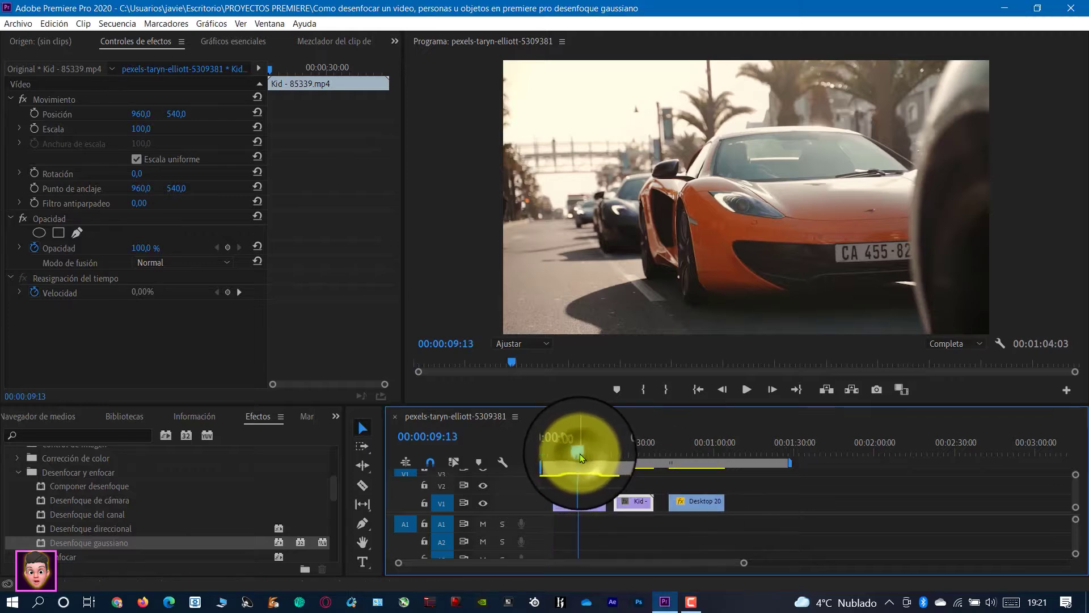
{"action": "left_click_drag", "start_coordinate": [580, 454], "coordinate": [546, 452]}
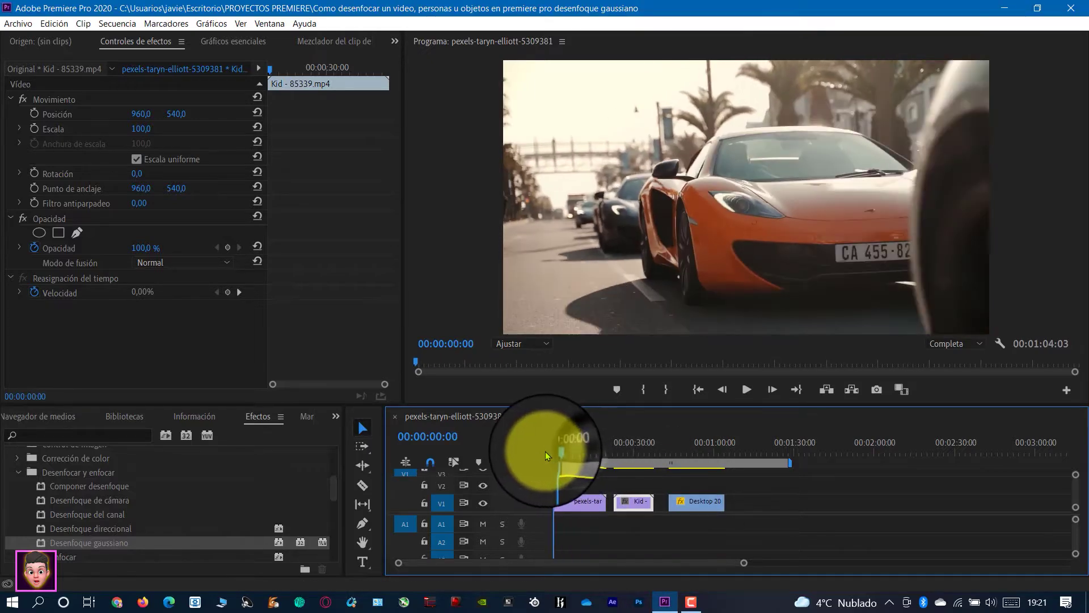
{"action": "left_click", "coordinate": [574, 507]}
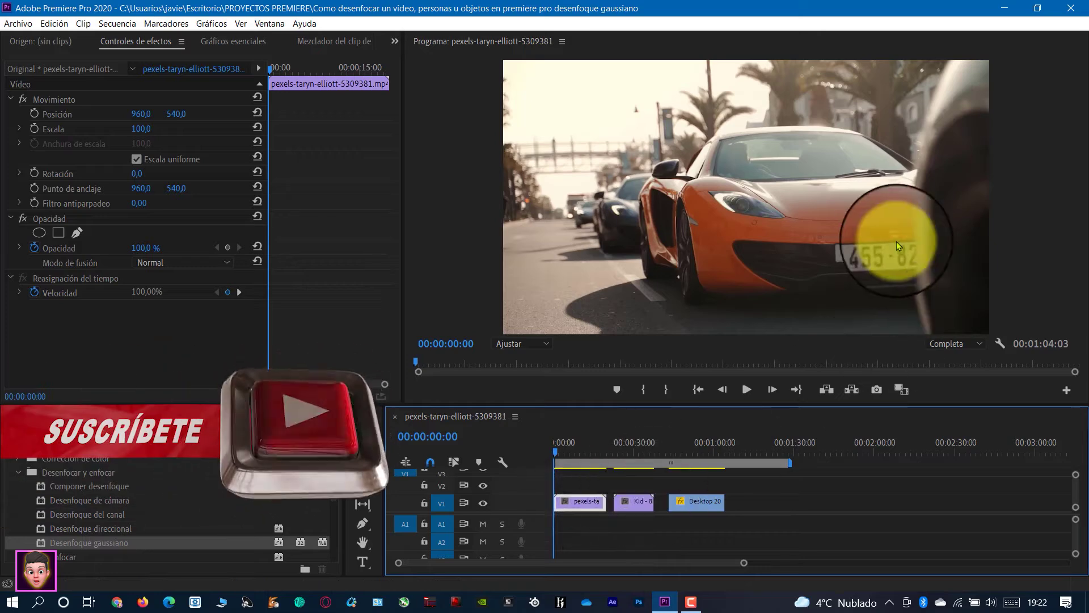
- Apply the Desenfoque gaussiano video effect from the Desenfocar y enfocar group to the car clip
{"action": "left_click", "coordinate": [16, 475]}
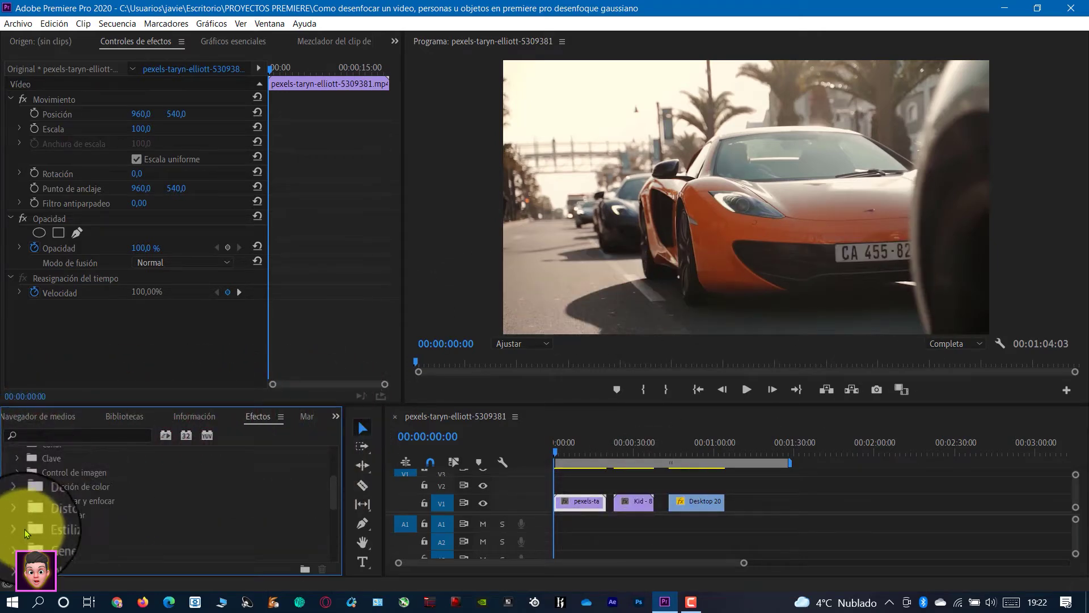
{"action": "scroll", "coordinate": [113, 477], "scroll_direction": "up", "scroll_amount": 3}
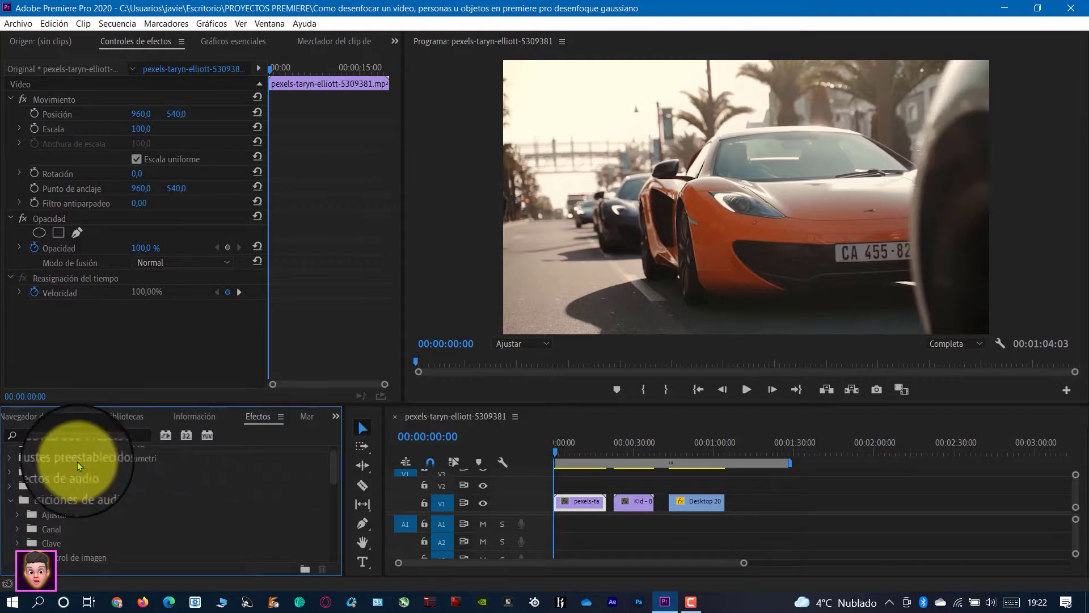
{"action": "left_click", "coordinate": [10, 500]}
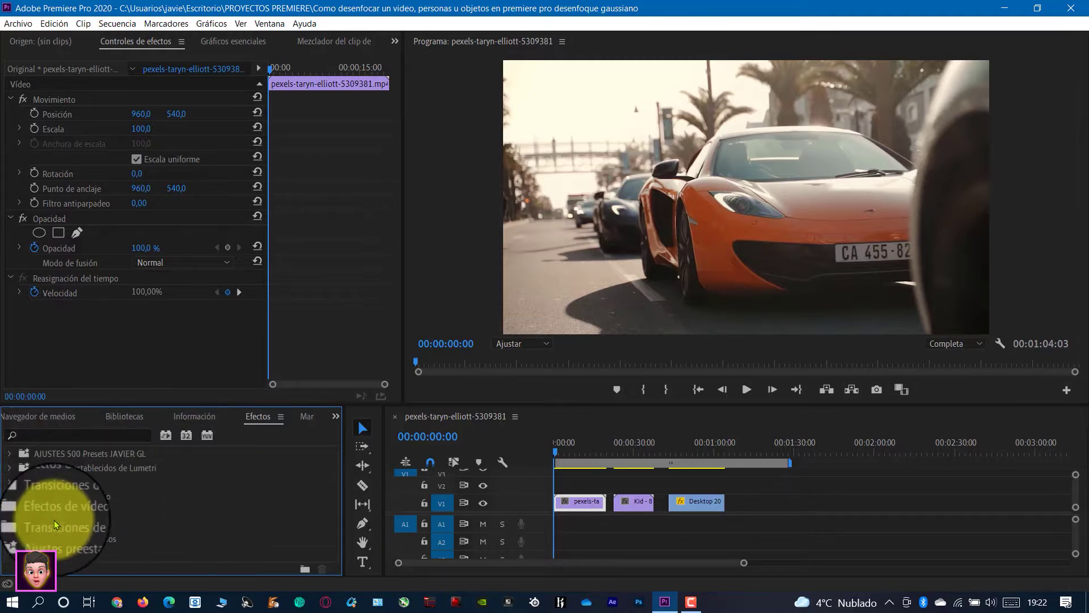
{"action": "left_click", "coordinate": [10, 511]}
{"action": "scroll", "coordinate": [107, 506], "scroll_direction": "down", "scroll_amount": 3}
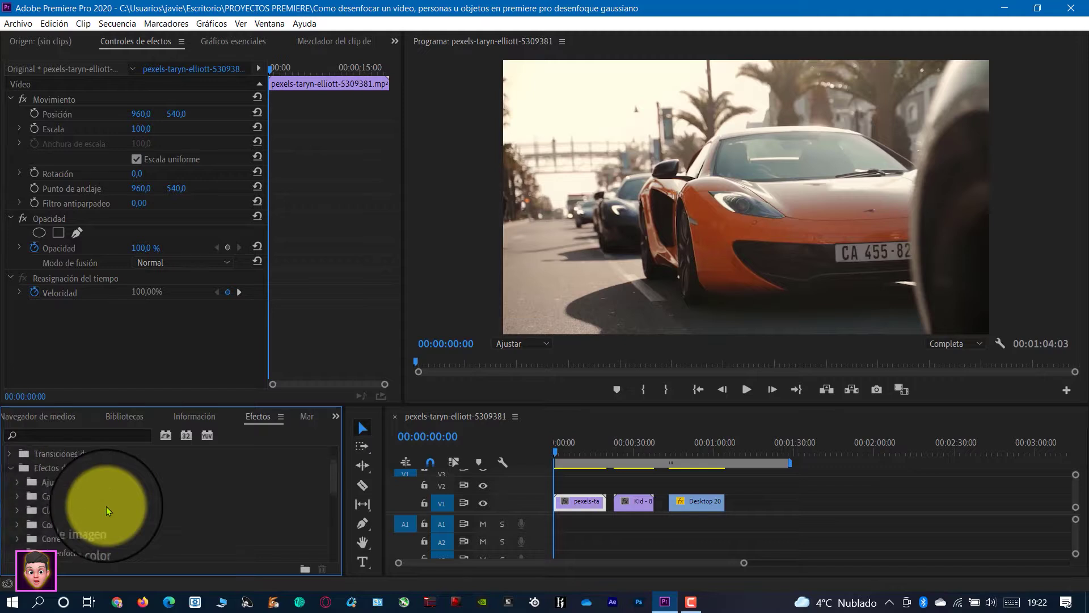
{"action": "scroll", "coordinate": [107, 507], "scroll_direction": "down", "scroll_amount": 2}
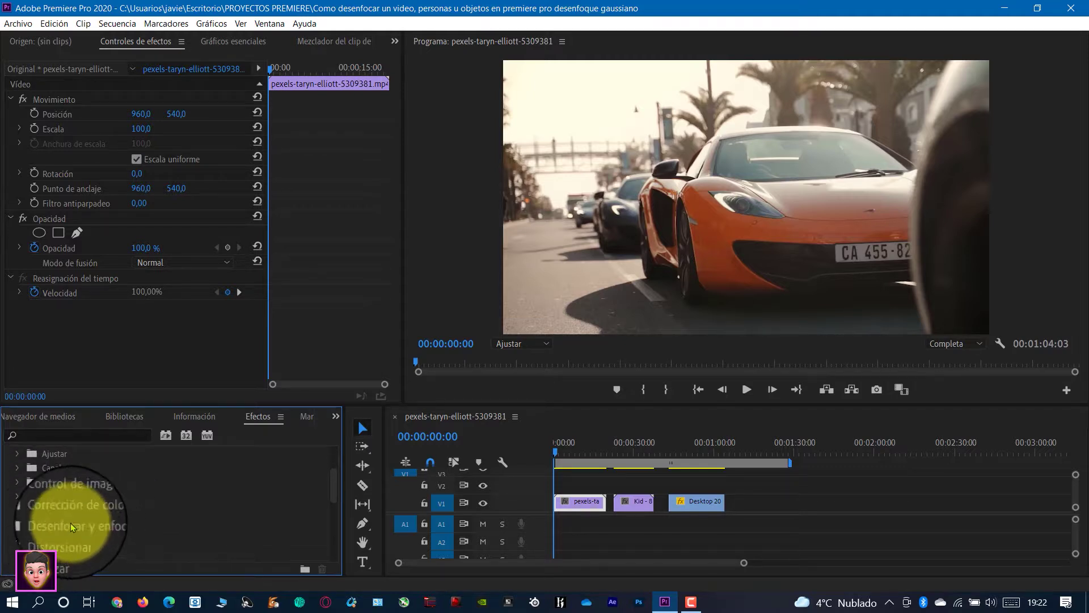
{"action": "left_click", "coordinate": [18, 525]}
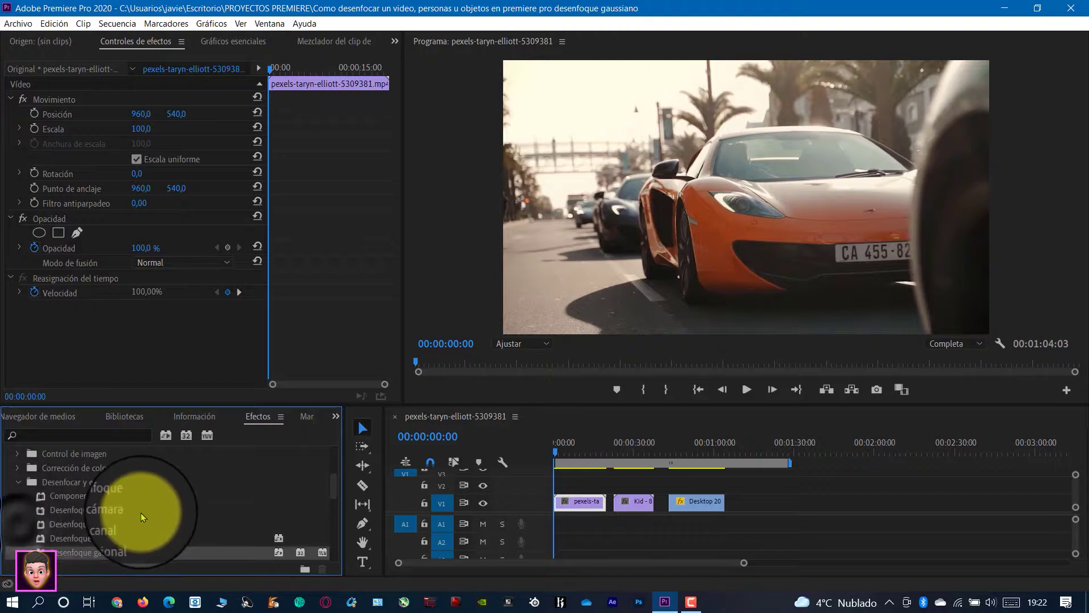
{"action": "scroll", "coordinate": [140, 512], "scroll_direction": "down", "scroll_amount": 5}
{"action": "scroll", "coordinate": [66, 534], "scroll_direction": "down", "scroll_amount": 1}
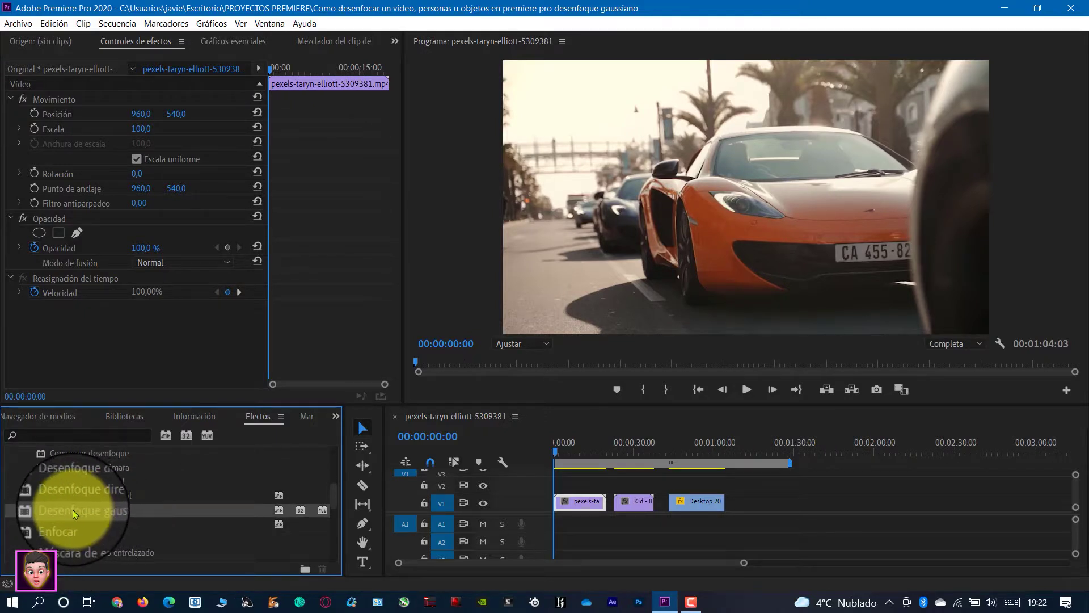
{"action": "left_click_drag", "start_coordinate": [72, 510], "coordinate": [579, 503]}
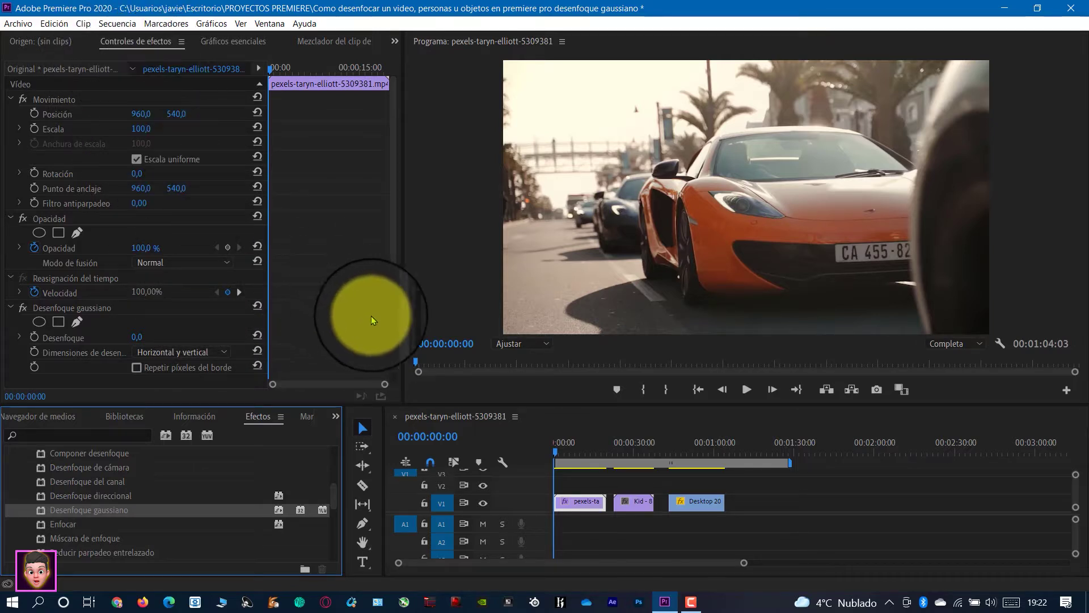
- Test the Gaussian blur on the whole frame of the car clip and set Desenfoque back to 0
{"action": "left_click", "coordinate": [397, 321]}
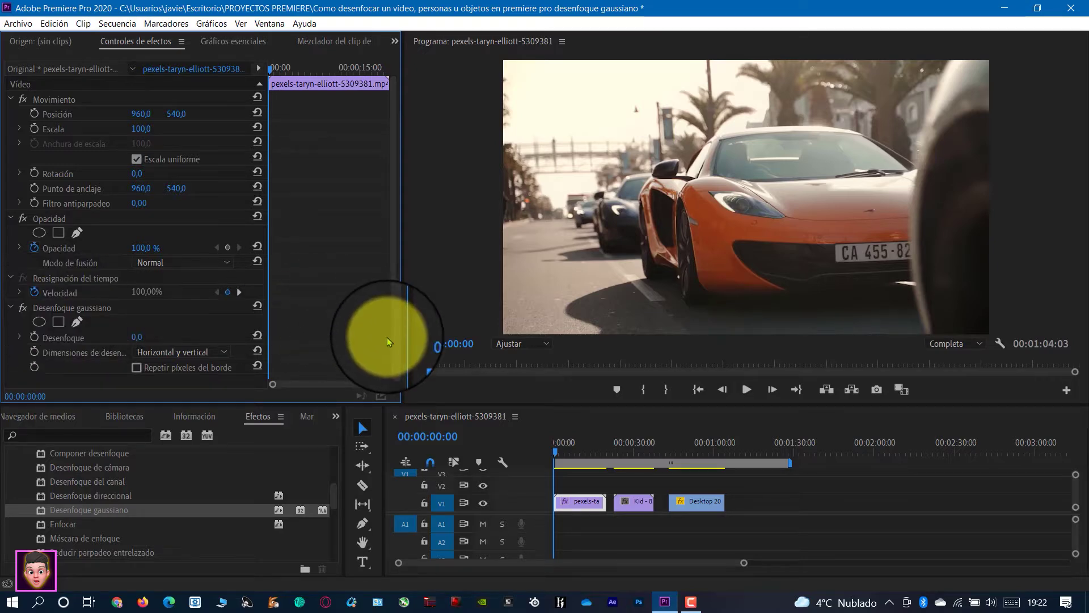
{"action": "scroll", "coordinate": [397, 352], "scroll_direction": "down", "scroll_amount": 1}
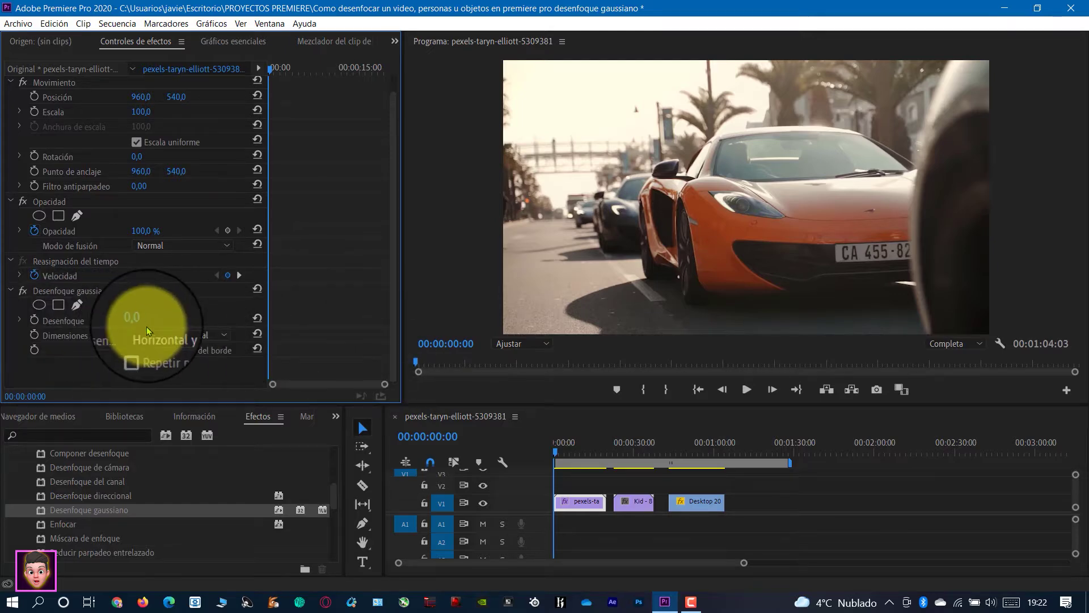
{"action": "mouse_move", "coordinate": [136, 320]}
{"action": "left_mouse_down"}
{"action": "mouse_move", "coordinate": [146, 333]}
{"action": "mouse_move", "coordinate": [310, 333]}
{"action": "mouse_move", "coordinate": [323, 346]}
{"action": "mouse_move", "coordinate": [231, 341]}
{"action": "mouse_move", "coordinate": [289, 341]}
{"action": "mouse_move", "coordinate": [303, 354]}
{"action": "mouse_move", "coordinate": [211, 369]}
{"action": "mouse_move", "coordinate": [146, 323]}
{"action": "left_mouse_up"}
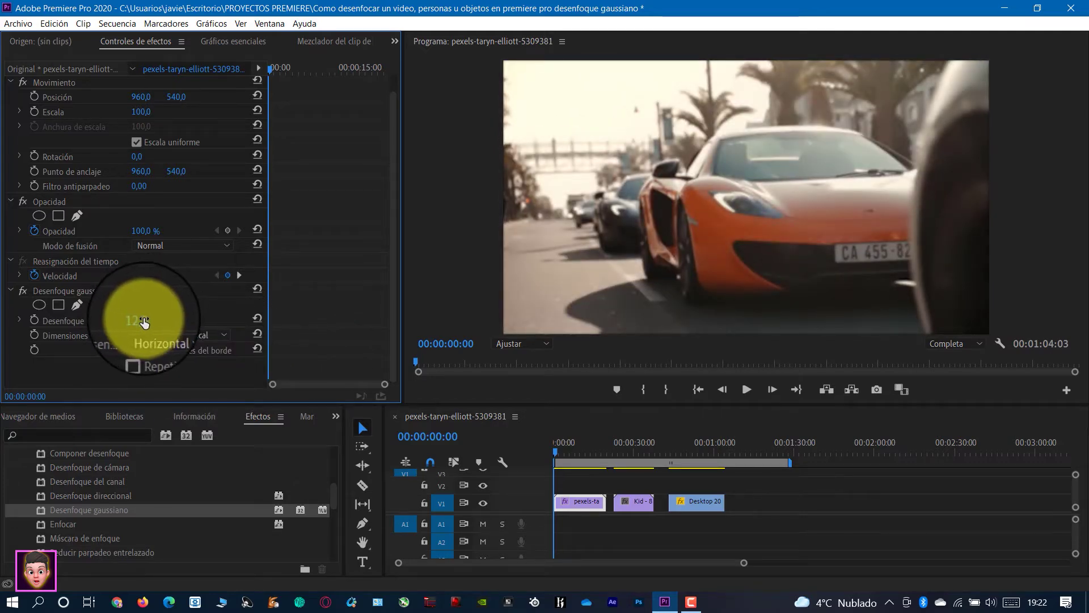
{"action": "left_click", "coordinate": [144, 322]}
{"action": "type", "text": "0"}
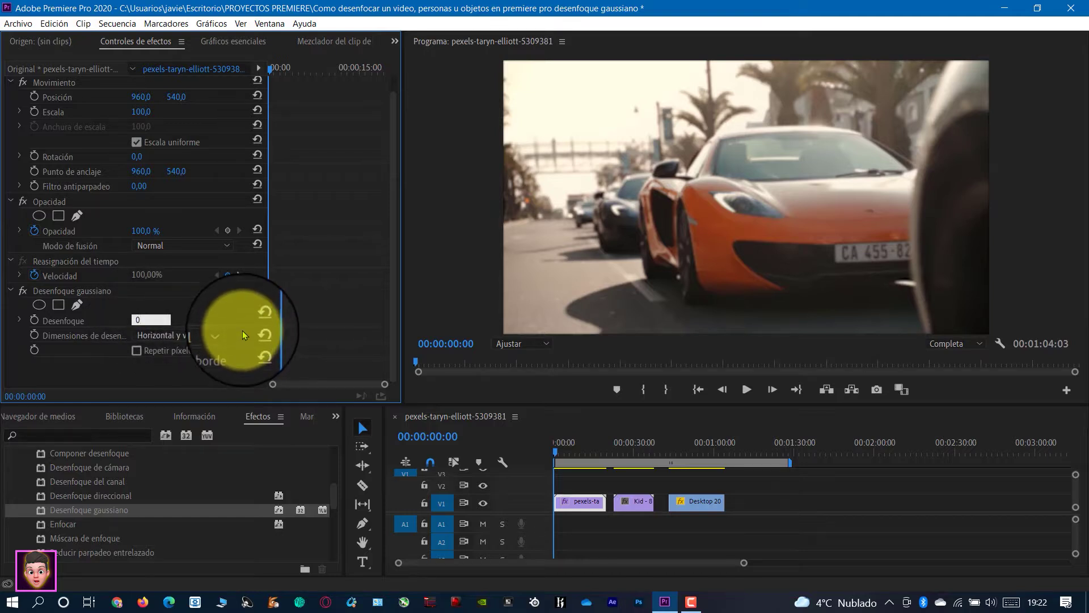
{"action": "left_click", "coordinate": [243, 331]}
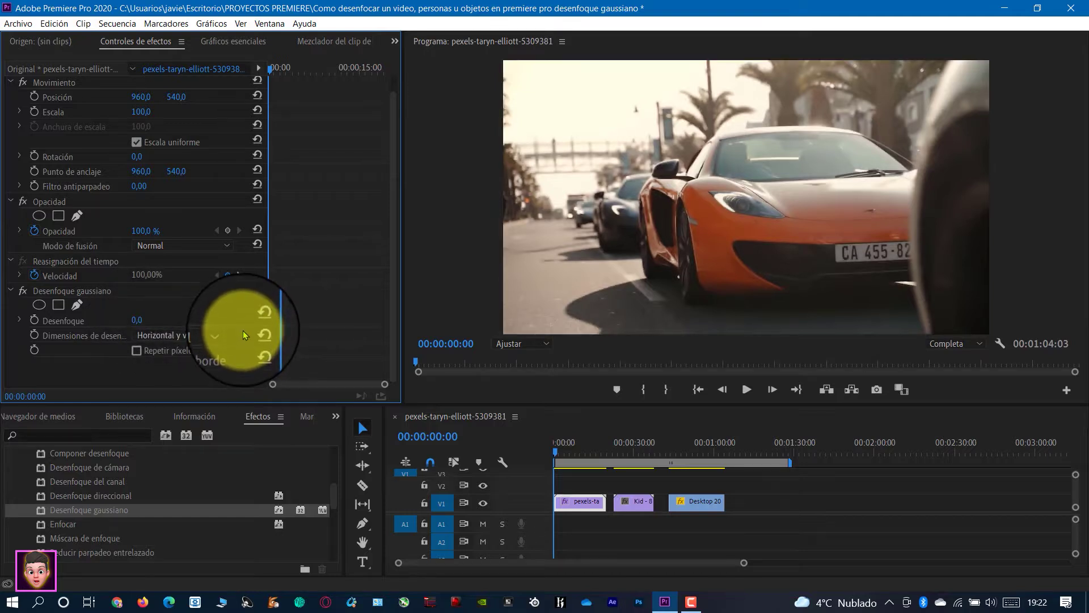
- Add a rectangular mask to the Gaussian blur and fit its four corners around the orange car's licence plate
{"action": "left_click", "coordinate": [56, 308]}
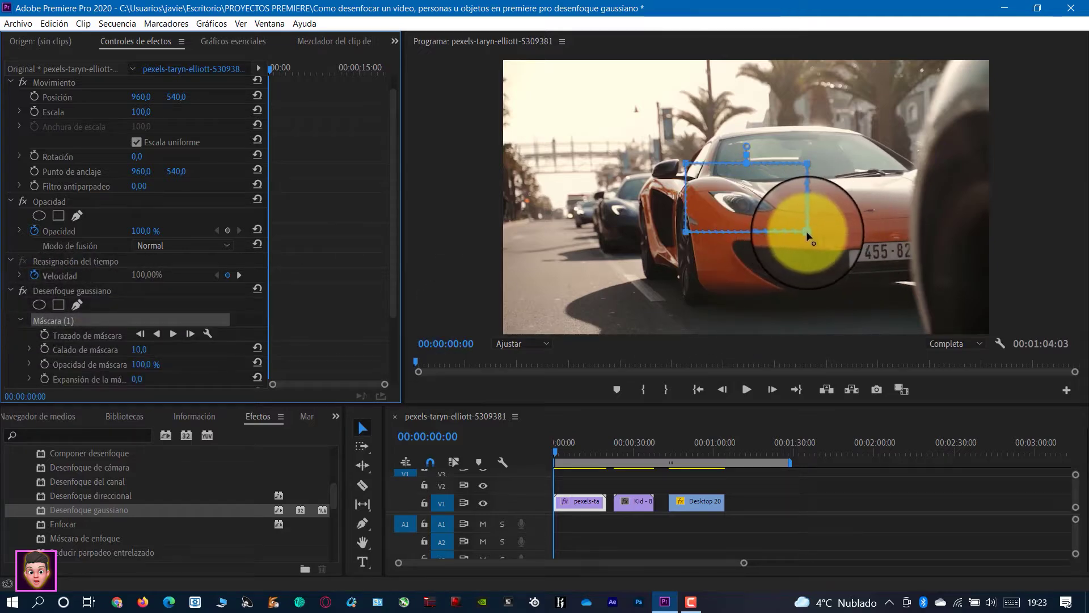
{"action": "left_click_drag", "start_coordinate": [808, 234], "coordinate": [933, 259]}
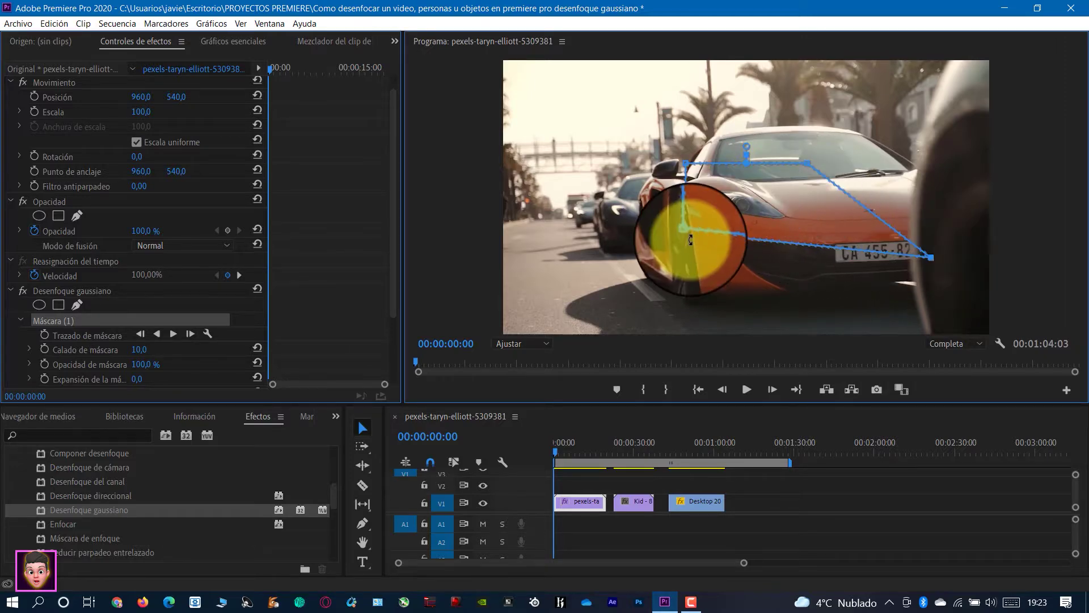
{"action": "left_click_drag", "start_coordinate": [687, 234], "coordinate": [839, 265]}
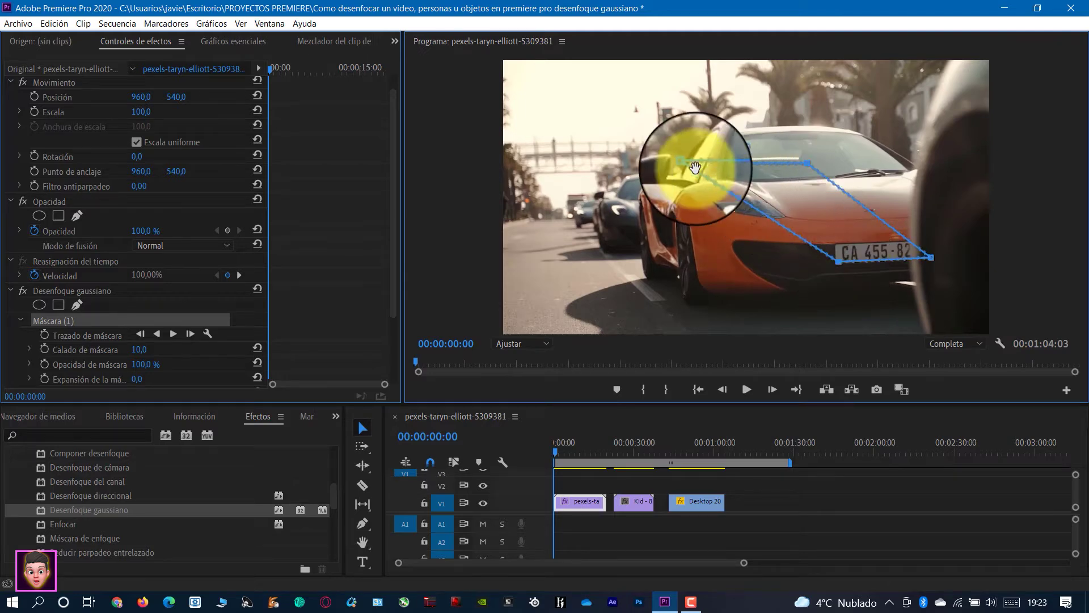
{"action": "left_click_drag", "start_coordinate": [687, 161], "coordinate": [839, 250]}
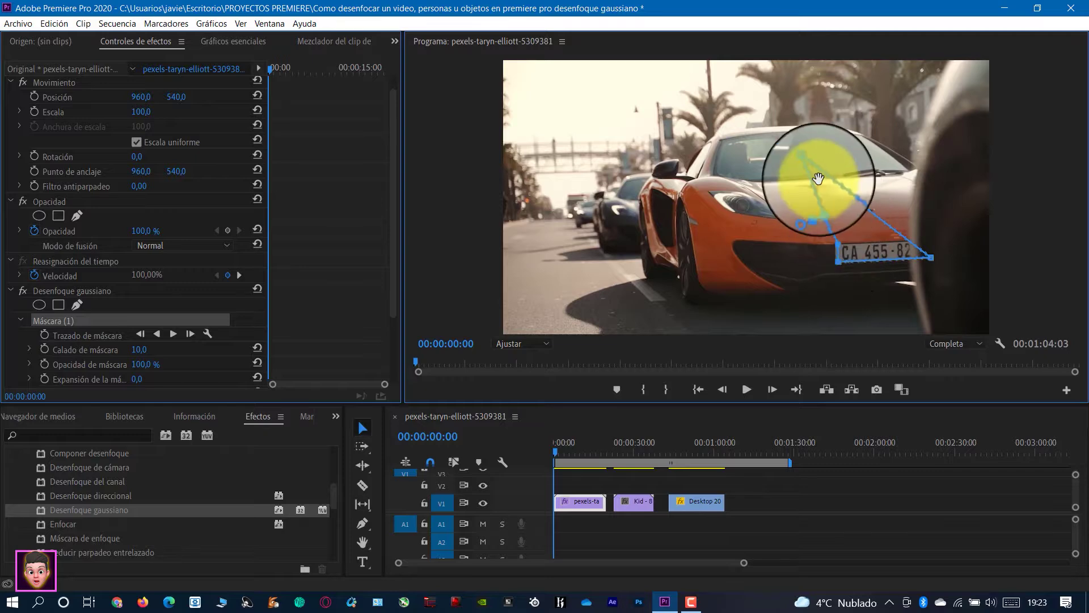
{"action": "left_click_drag", "start_coordinate": [808, 164], "coordinate": [925, 242]}
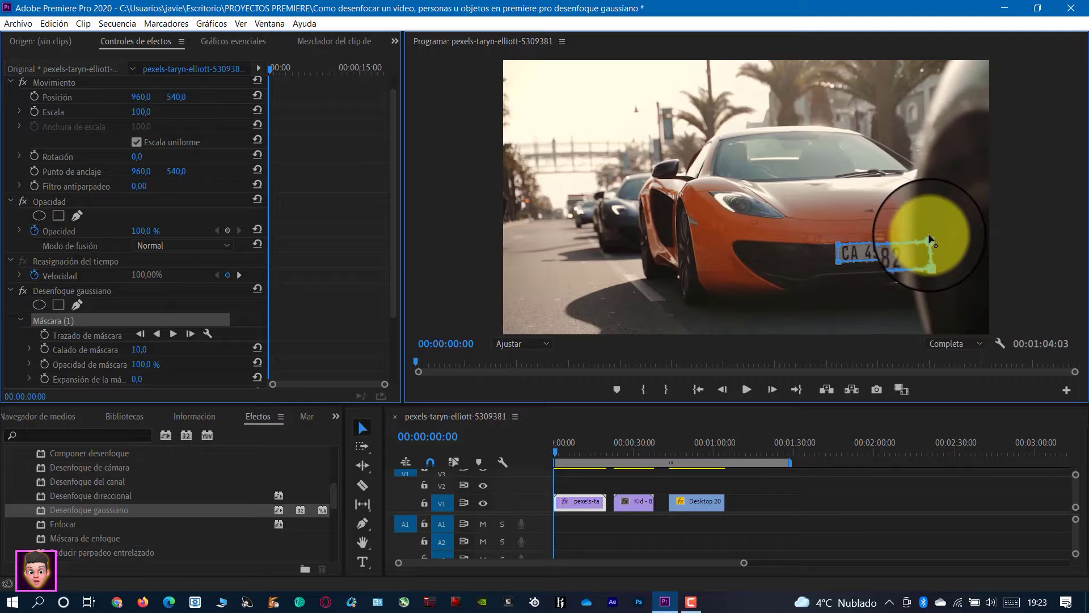
{"action": "left_click", "coordinate": [962, 272]}
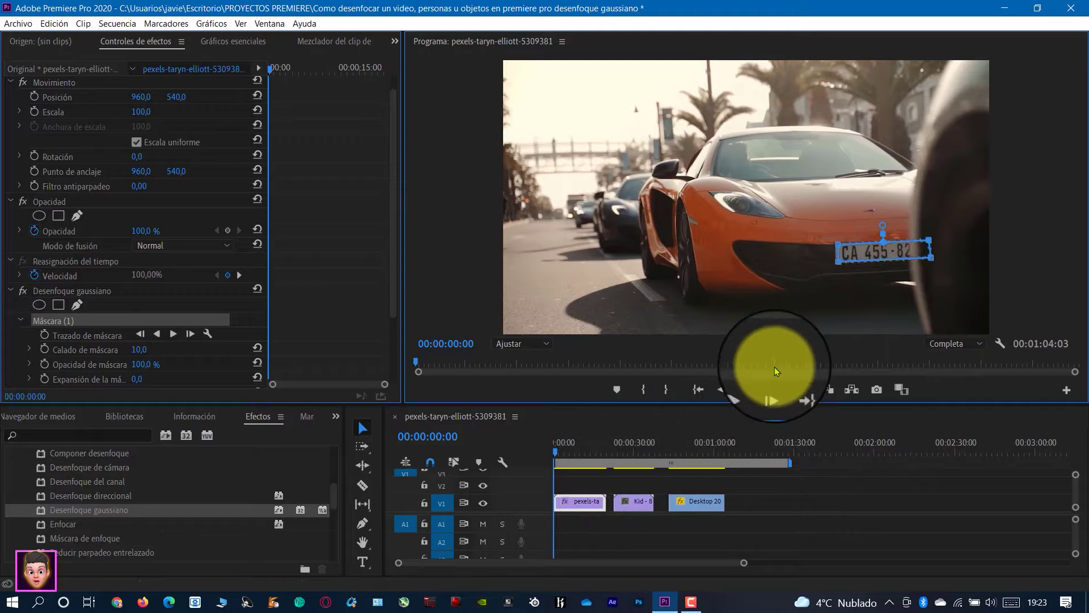
- Set the masked Gaussian blur's Desenfoque to 60 and play the start of the car clip to check it
{"action": "left_click_drag", "start_coordinate": [390, 307], "coordinate": [378, 366]}
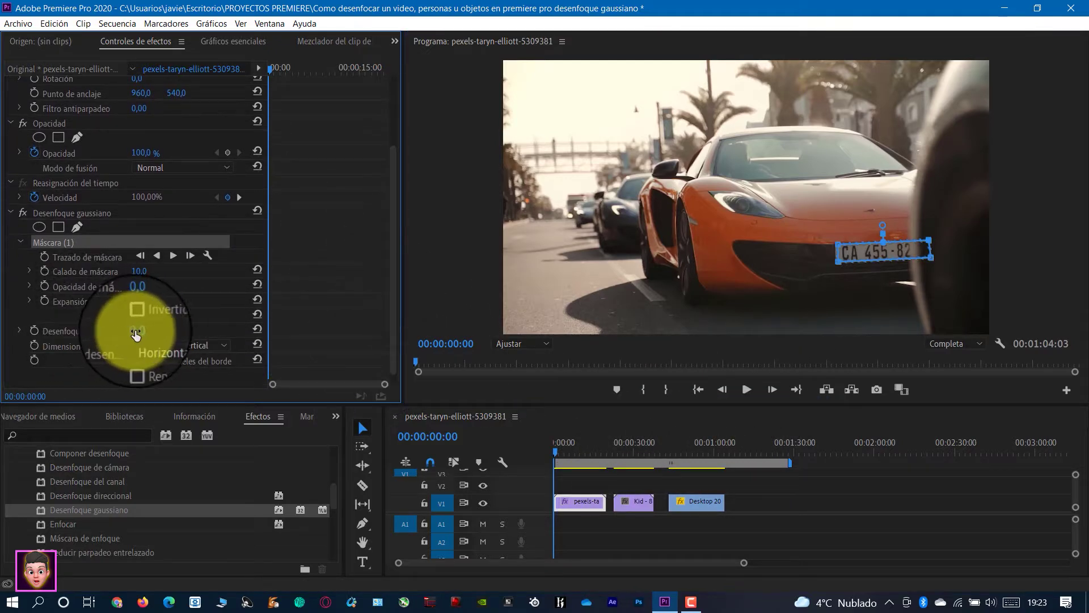
{"action": "left_click_drag", "start_coordinate": [136, 332], "coordinate": [190, 335]}
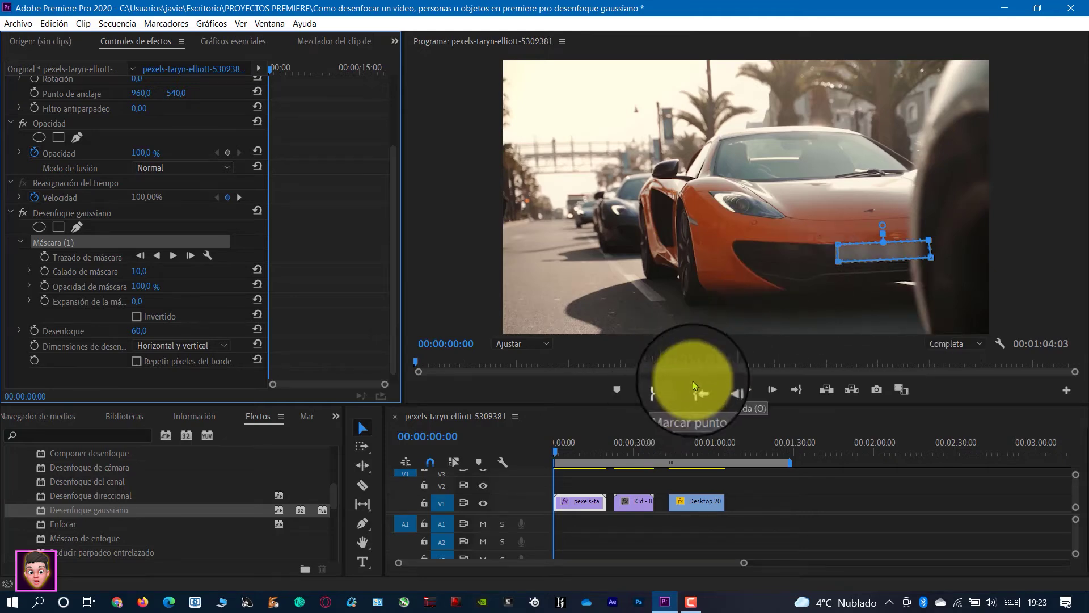
{"action": "left_click", "coordinate": [746, 390]}
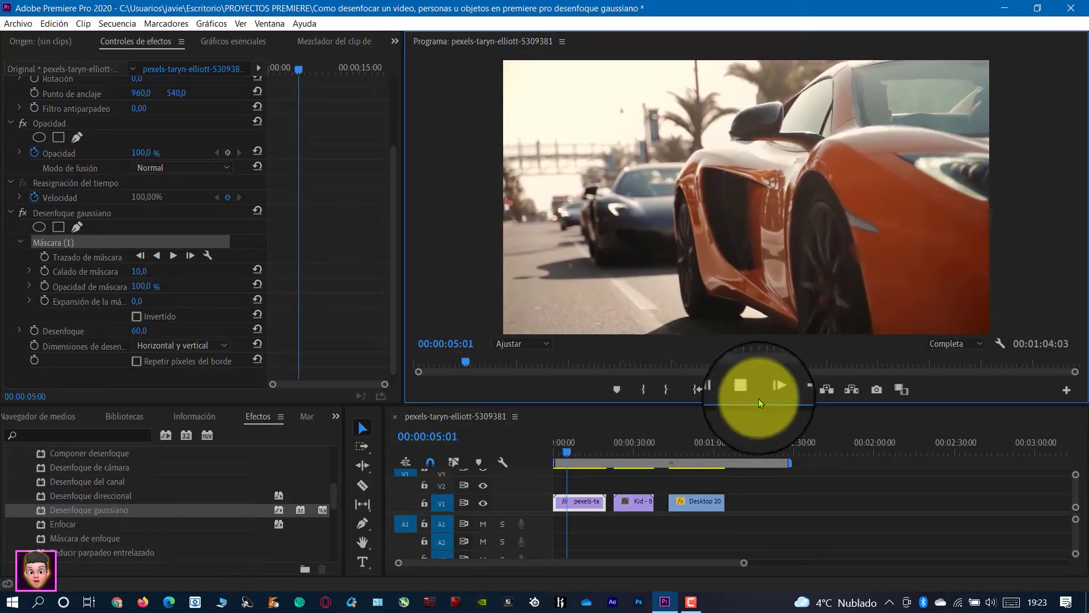
{"action": "left_click", "coordinate": [750, 391]}
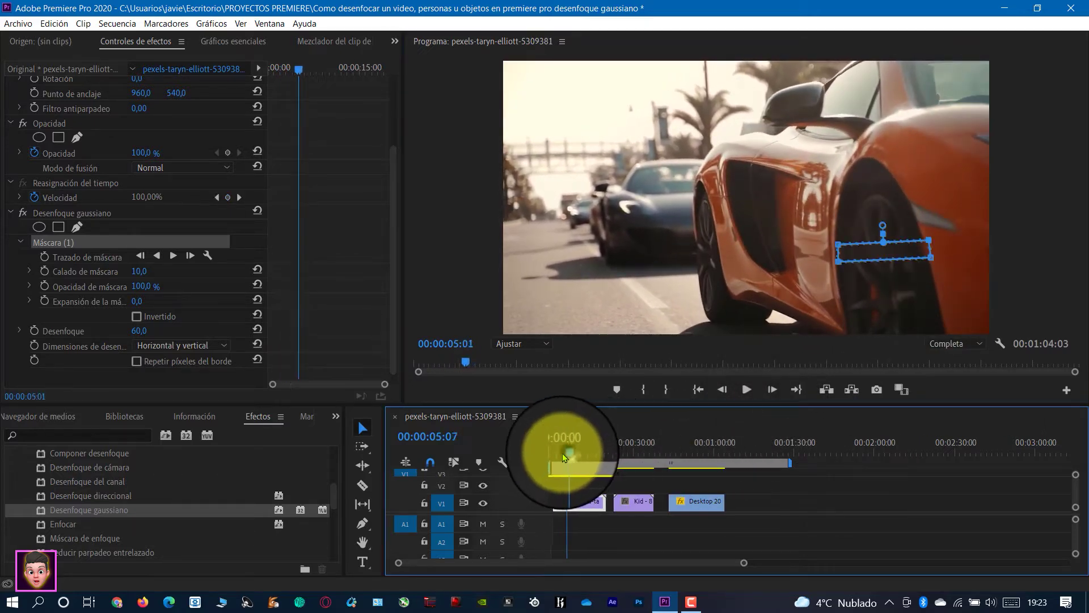
- Return the playhead to the start of the car clip and track the blur mask forward through the clip
{"action": "mouse_move", "coordinate": [563, 453]}
{"action": "left_mouse_down"}
{"action": "mouse_move", "coordinate": [591, 458]}
{"action": "mouse_move", "coordinate": [548, 465]}
{"action": "left_mouse_up"}
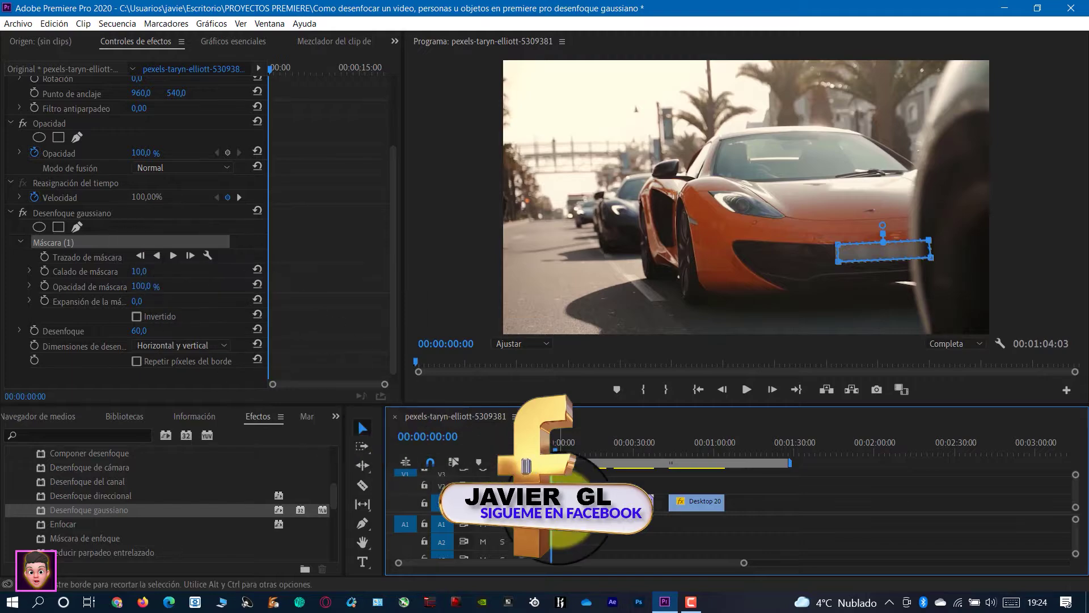
{"action": "mouse_move", "coordinate": [556, 451]}
{"action": "left_mouse_down"}
{"action": "mouse_move", "coordinate": [569, 458]}
{"action": "mouse_move", "coordinate": [539, 457]}
{"action": "left_mouse_up"}
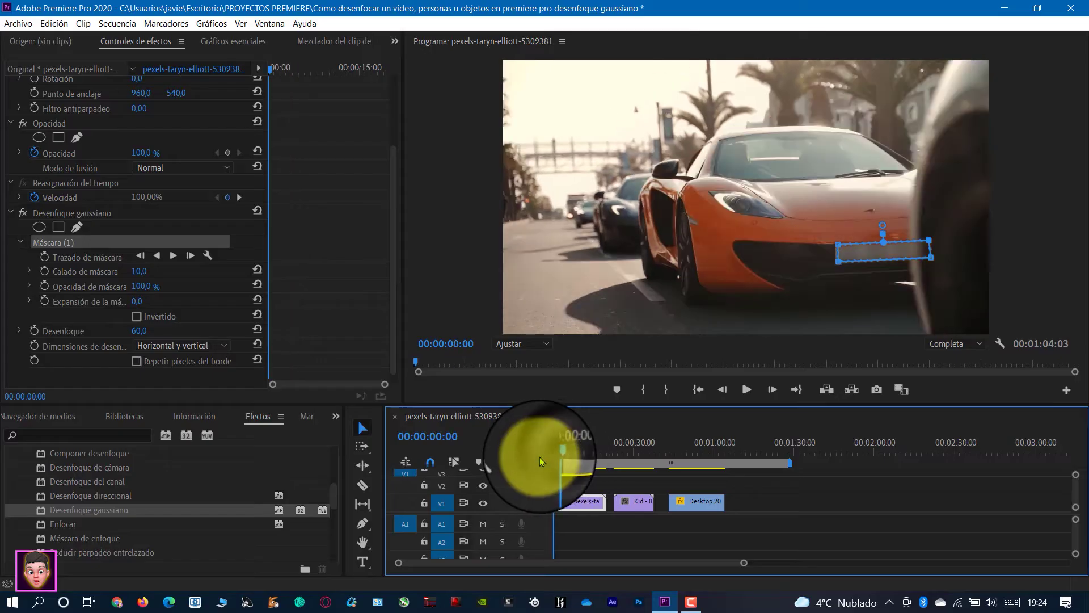
{"action": "left_click", "coordinate": [172, 257]}
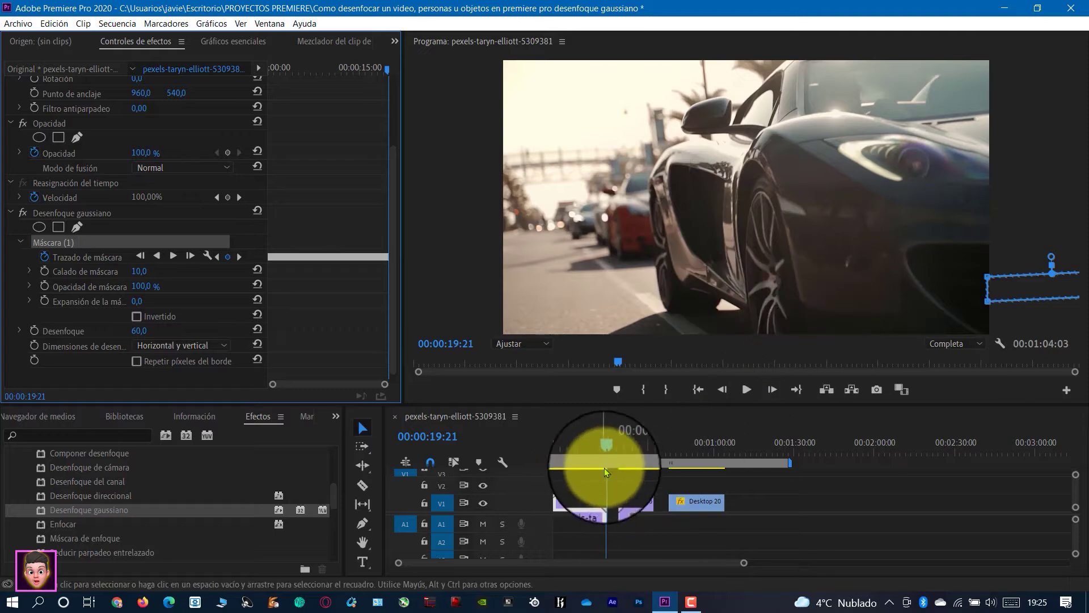
- Play the car clip from the start to check that the tracked blur follows the licence plate
{"action": "left_click_drag", "start_coordinate": [605, 454], "coordinate": [533, 465]}
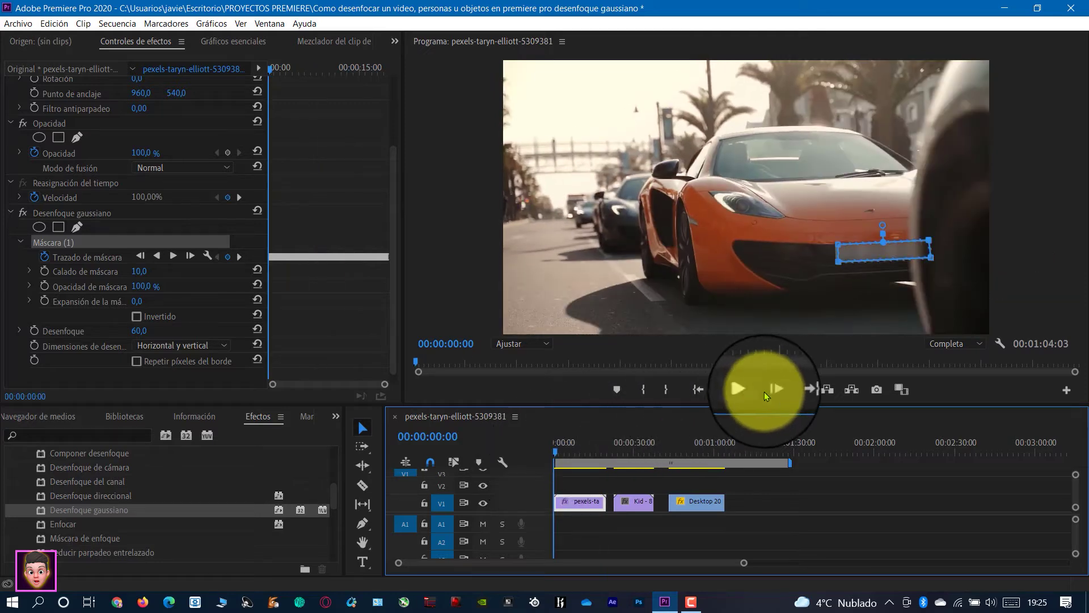
{"action": "left_click", "coordinate": [746, 391]}
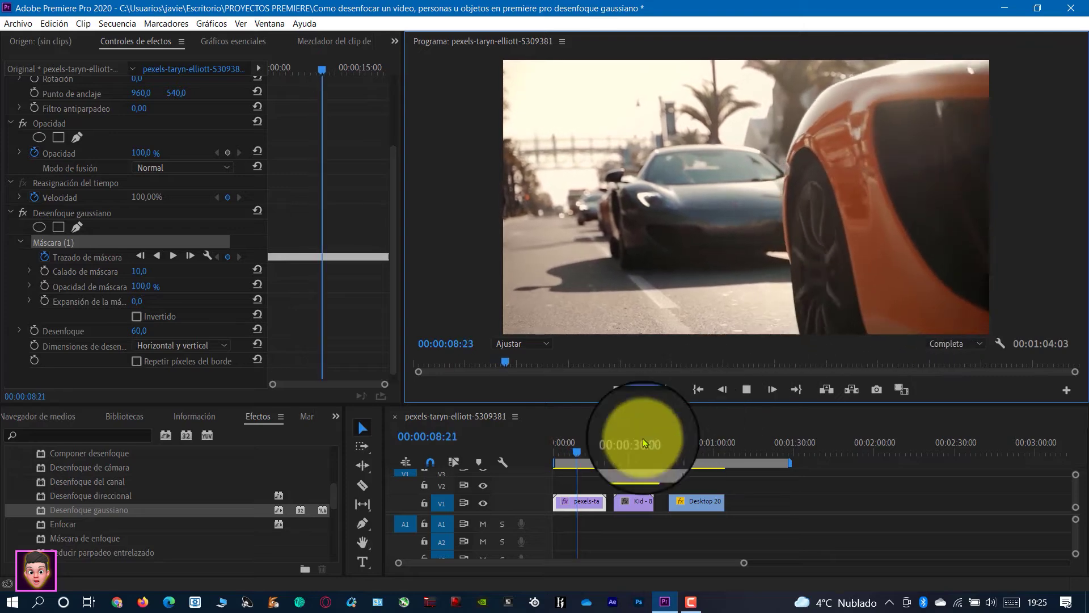
{"action": "left_click_drag", "start_coordinate": [579, 452], "coordinate": [543, 451]}
{"action": "left_click", "coordinate": [747, 390]}
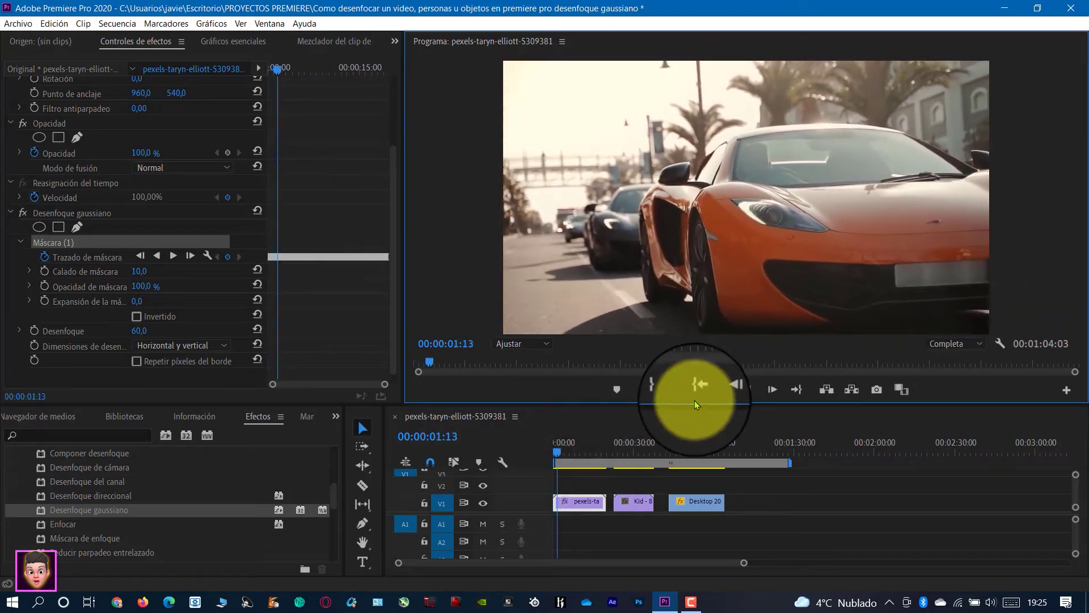
{"action": "left_click", "coordinate": [747, 391]}
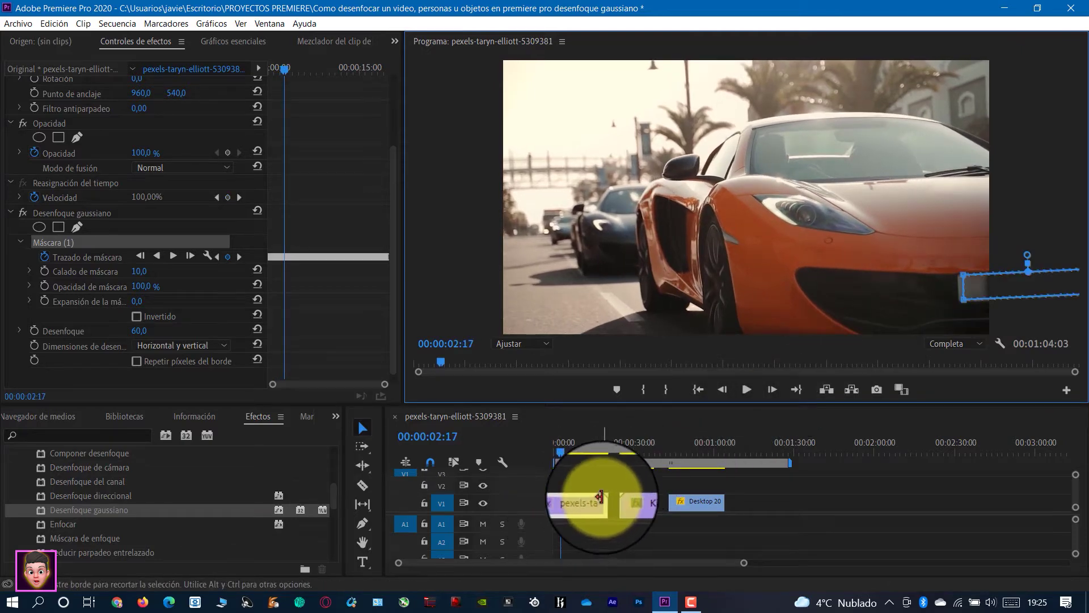
- Select the Kid - 85339.mp4 clip on track V1 and move the playhead to its start
{"action": "left_click", "coordinate": [641, 445]}
{"action": "left_click", "coordinate": [636, 509]}
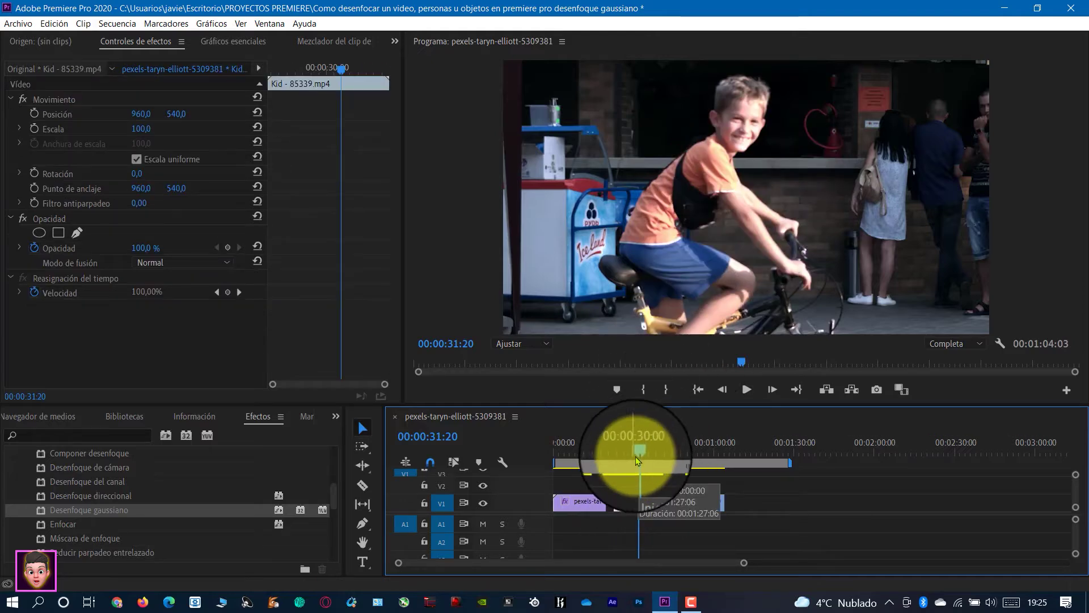
{"action": "left_click_drag", "start_coordinate": [637, 454], "coordinate": [616, 461]}
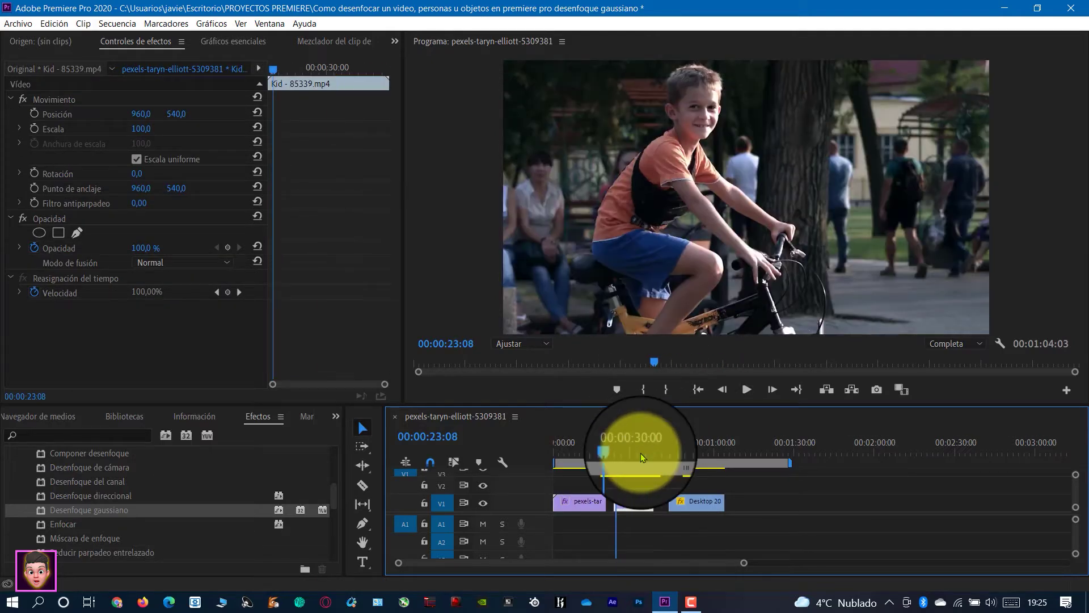
- Play the Kid - 85339.mp4 clip to review the boy's movement and return the playhead to its start
{"action": "left_click", "coordinate": [746, 390]}
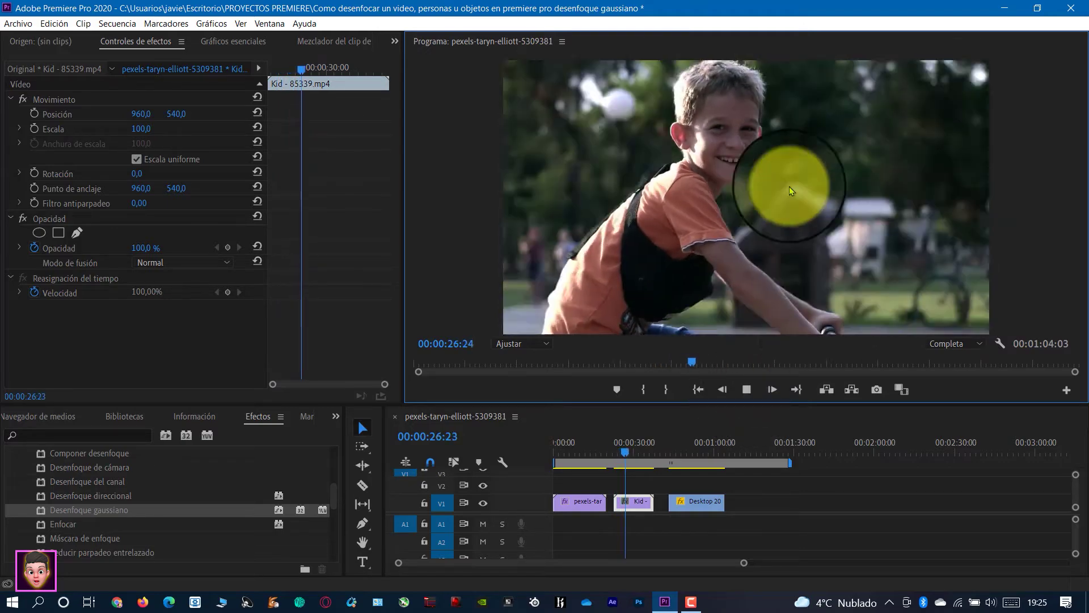
{"action": "left_click", "coordinate": [746, 389]}
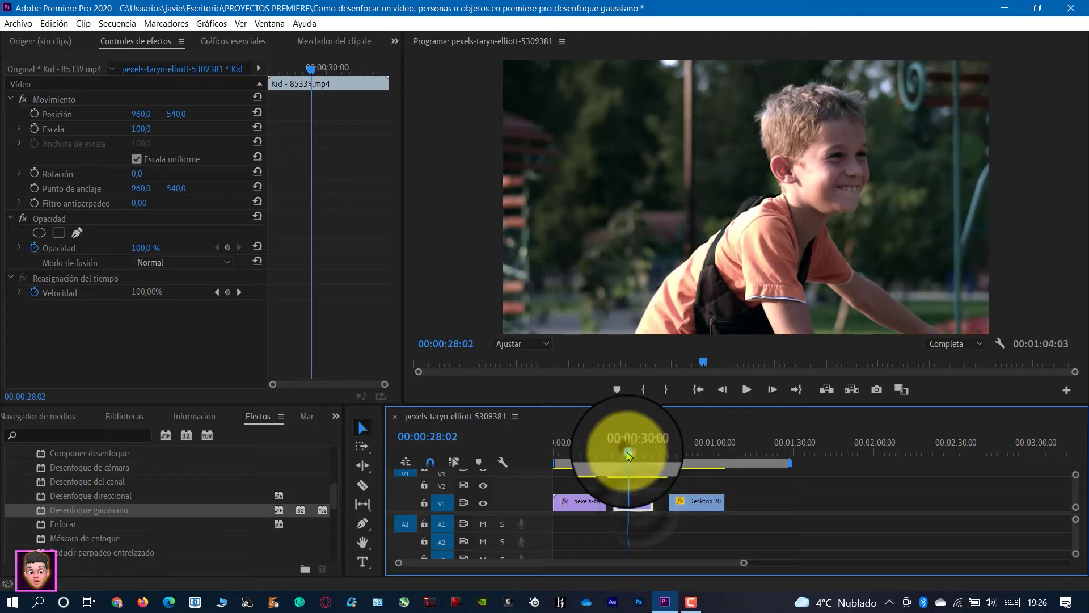
{"action": "left_click_drag", "start_coordinate": [627, 451], "coordinate": [615, 471]}
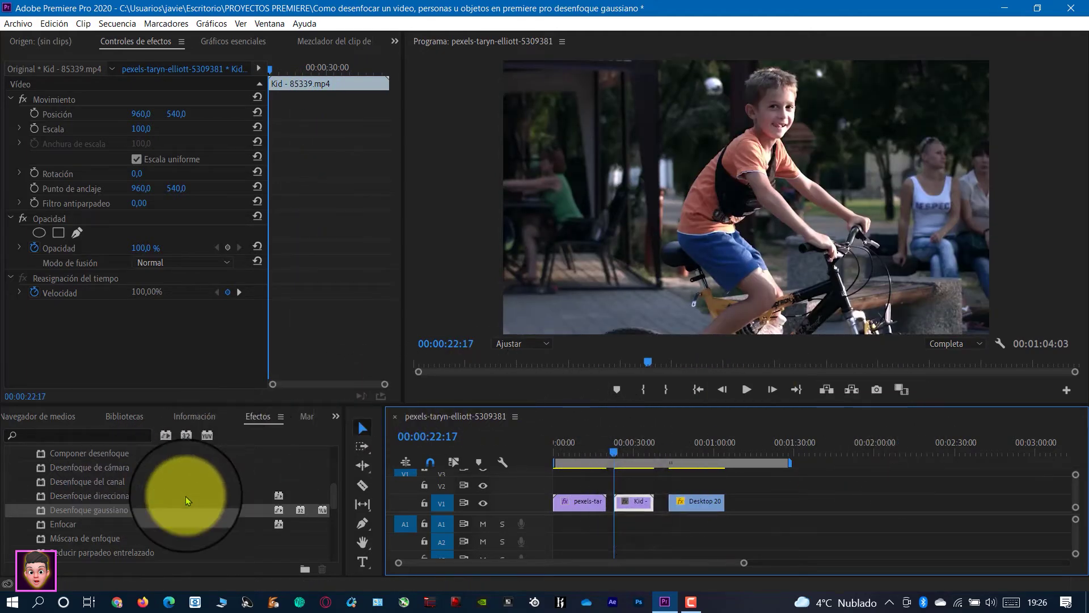
- Apply the Desenfoque gaussiano effect to the Kid - 85339.mp4 clip on track V1
{"action": "left_click", "coordinate": [56, 513]}
{"action": "left_click_drag", "start_coordinate": [56, 513], "coordinate": [634, 502]}
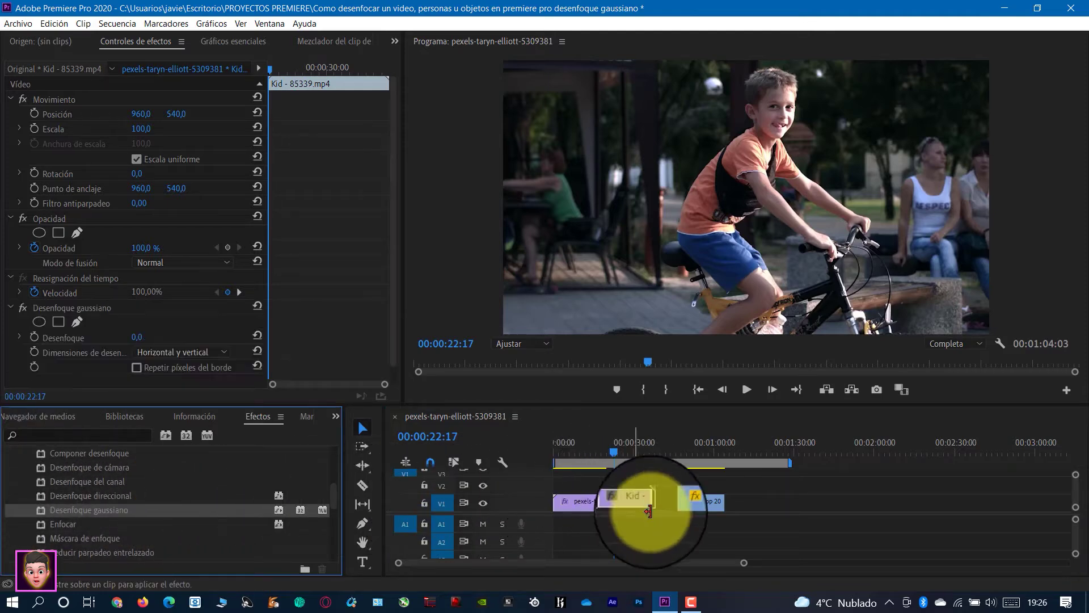
{"action": "left_click_drag", "start_coordinate": [393, 338], "coordinate": [390, 368]}
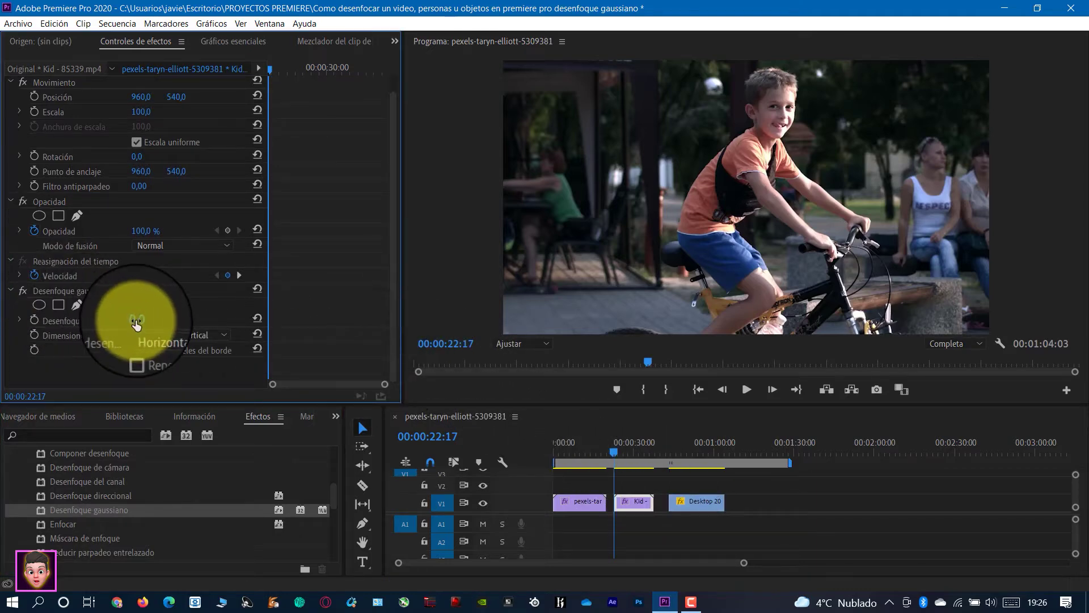
- Try a Desenfoque of 116 on the whole kid clip and reset it to 0
{"action": "left_click_drag", "start_coordinate": [139, 320], "coordinate": [303, 328]}
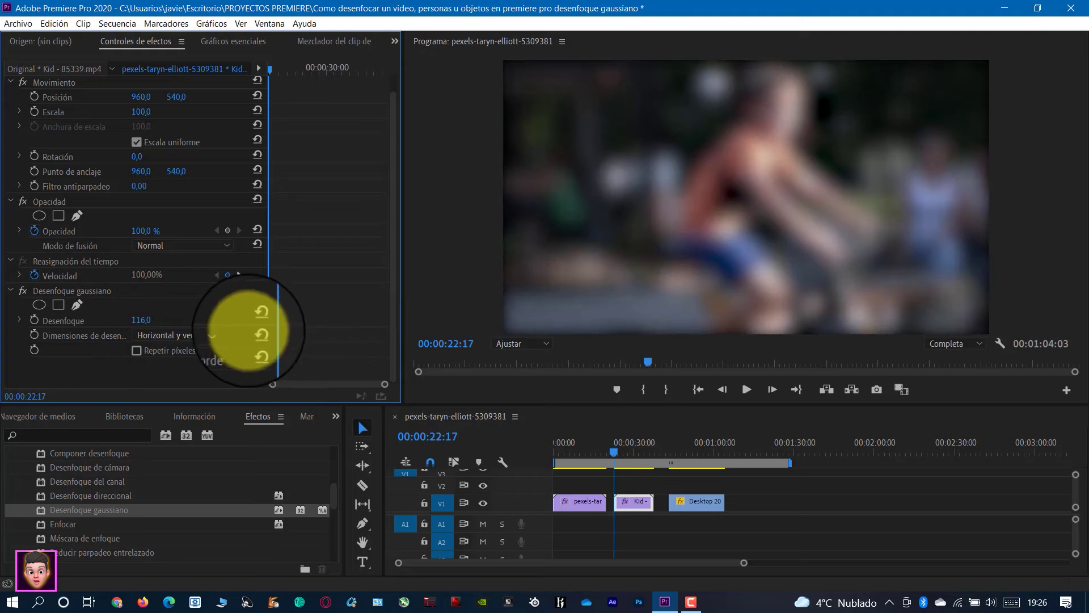
{"action": "left_click", "coordinate": [142, 320]}
{"action": "type", "text": "0"}
{"action": "key", "text": "Return"}
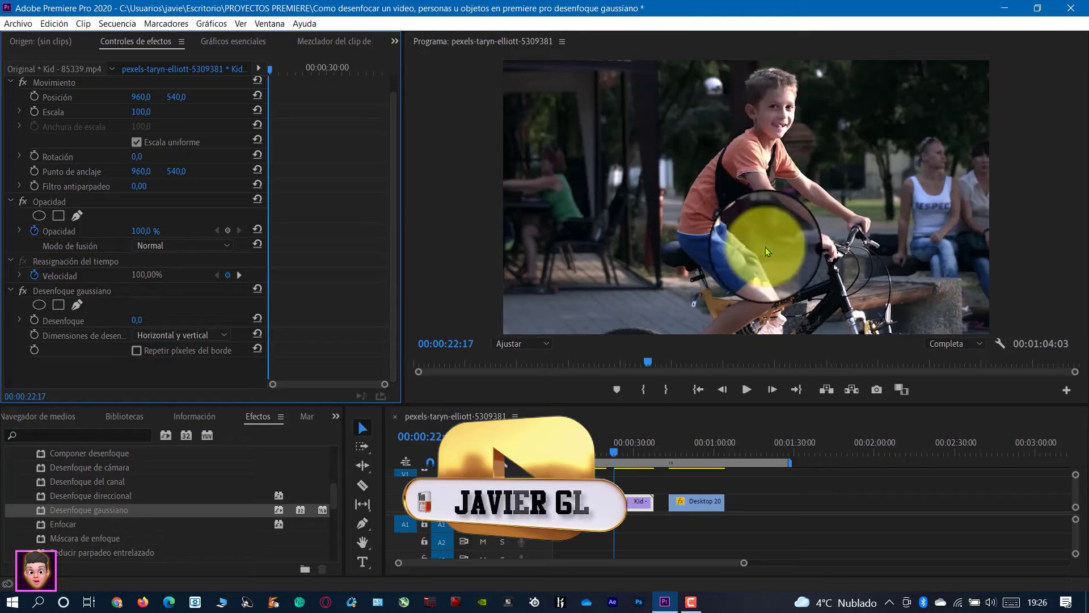
- Add an elliptical mask to the Gaussian blur and fit it over the boy's face
{"action": "left_click", "coordinate": [39, 304]}
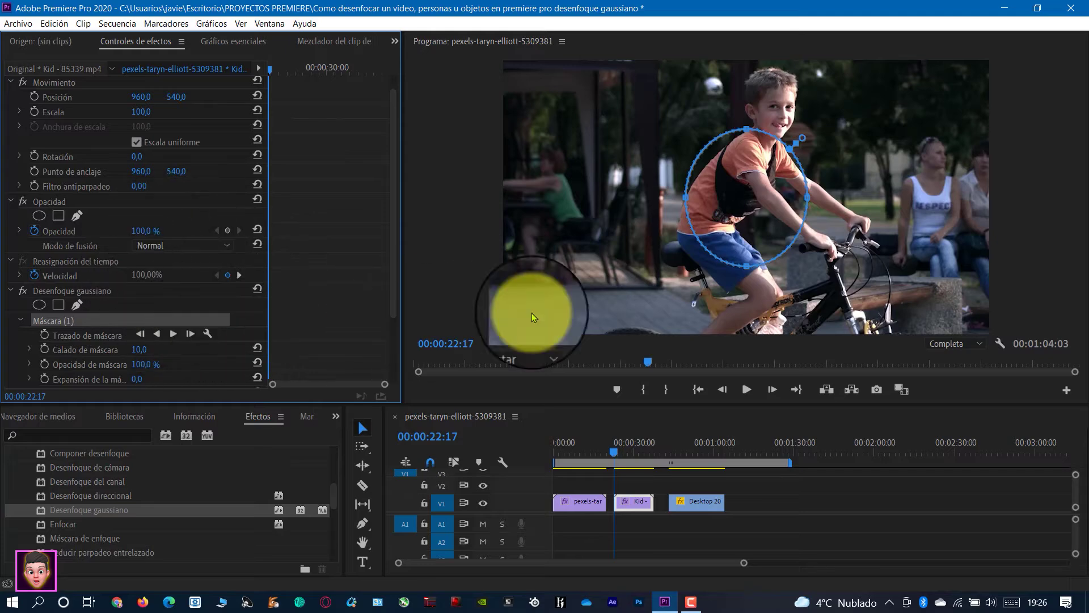
{"action": "left_click_drag", "start_coordinate": [745, 211], "coordinate": [744, 112]}
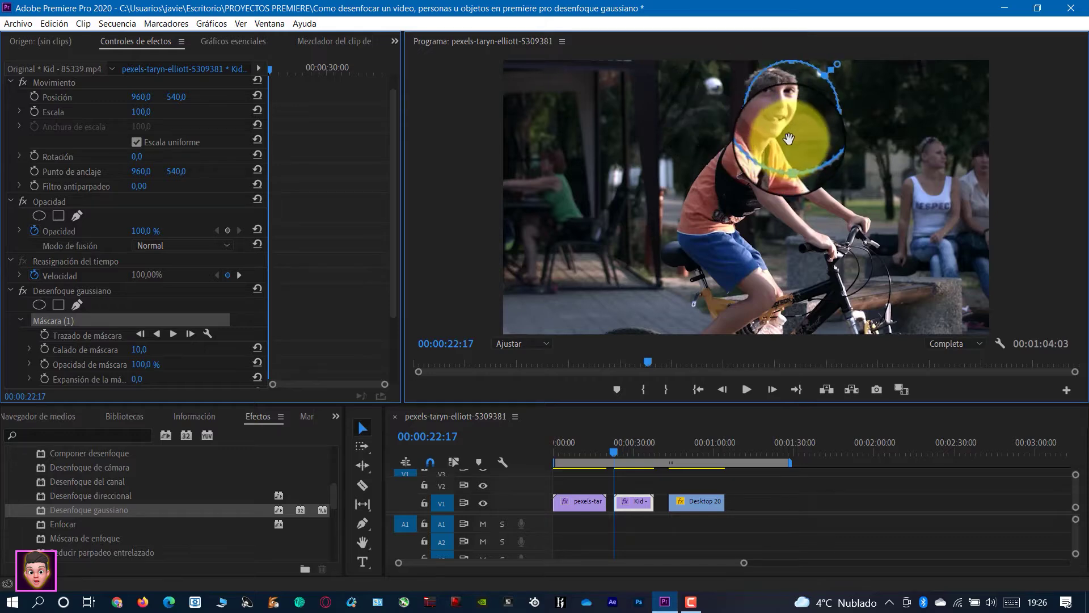
{"action": "left_click_drag", "start_coordinate": [792, 163], "coordinate": [750, 106]}
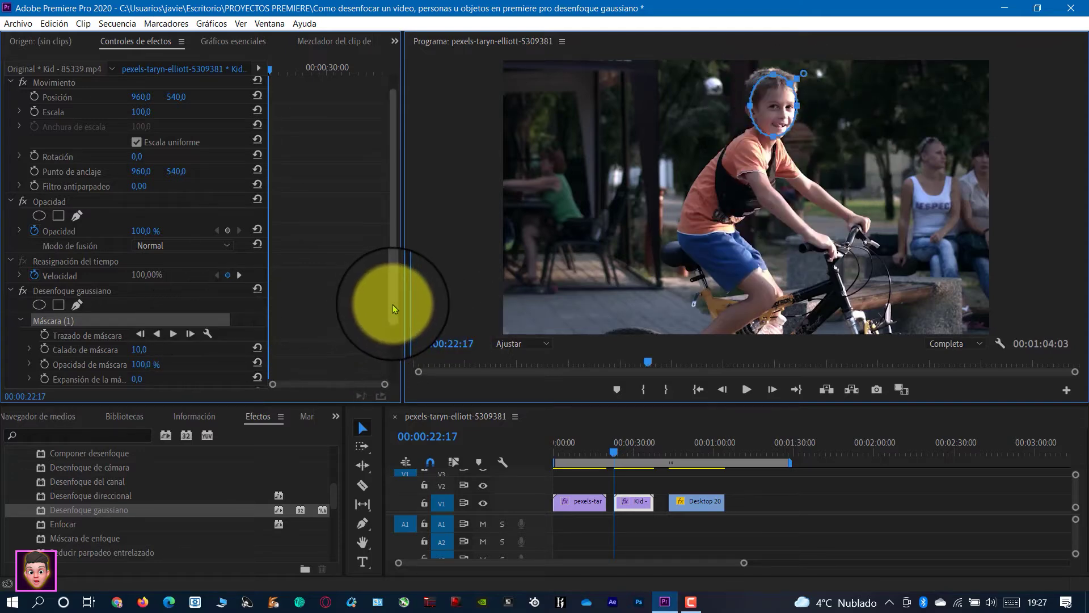
- Try enlarging the face mask with Expansión de la máscara and undo the expansion
{"action": "scroll", "coordinate": [394, 326], "scroll_direction": "down", "scroll_amount": 1}
{"action": "scroll", "coordinate": [392, 322], "scroll_direction": "down", "scroll_amount": 2}
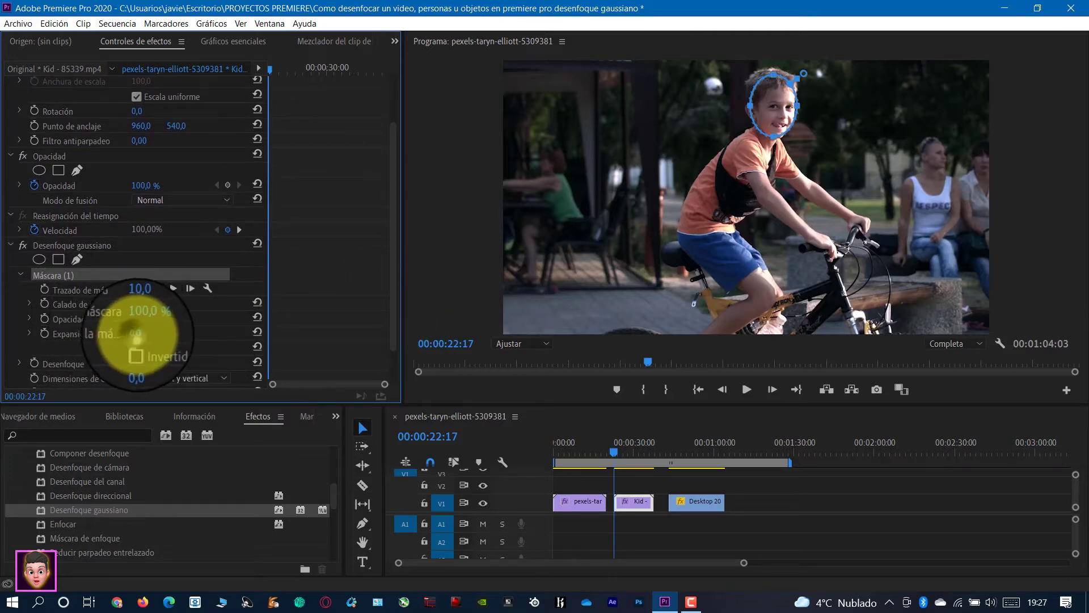
{"action": "left_click_drag", "start_coordinate": [140, 334], "coordinate": [226, 352]}
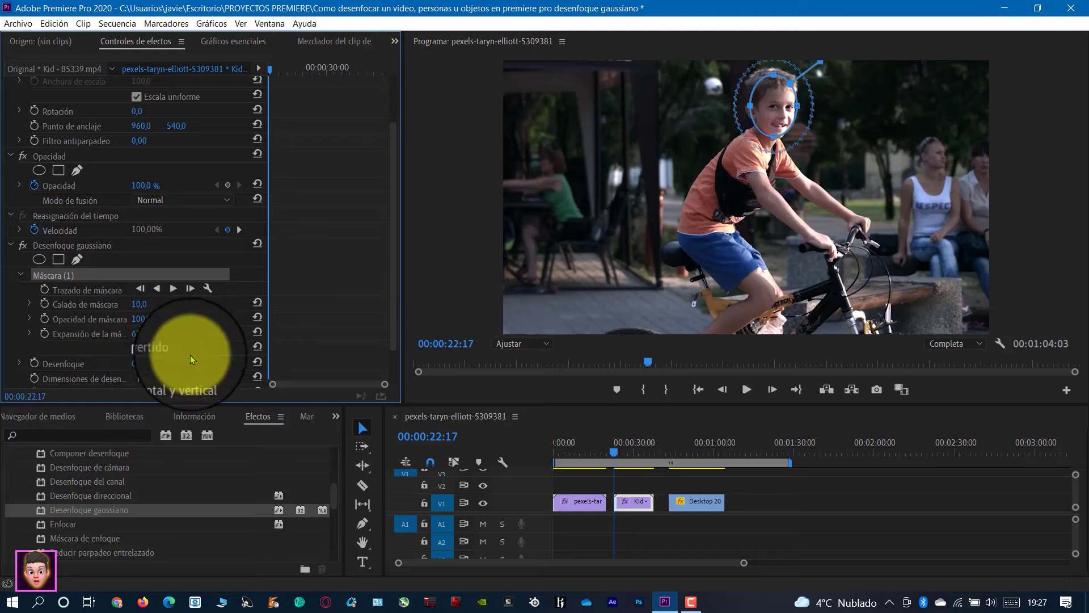
{"action": "key", "text": "ctrl+z"}
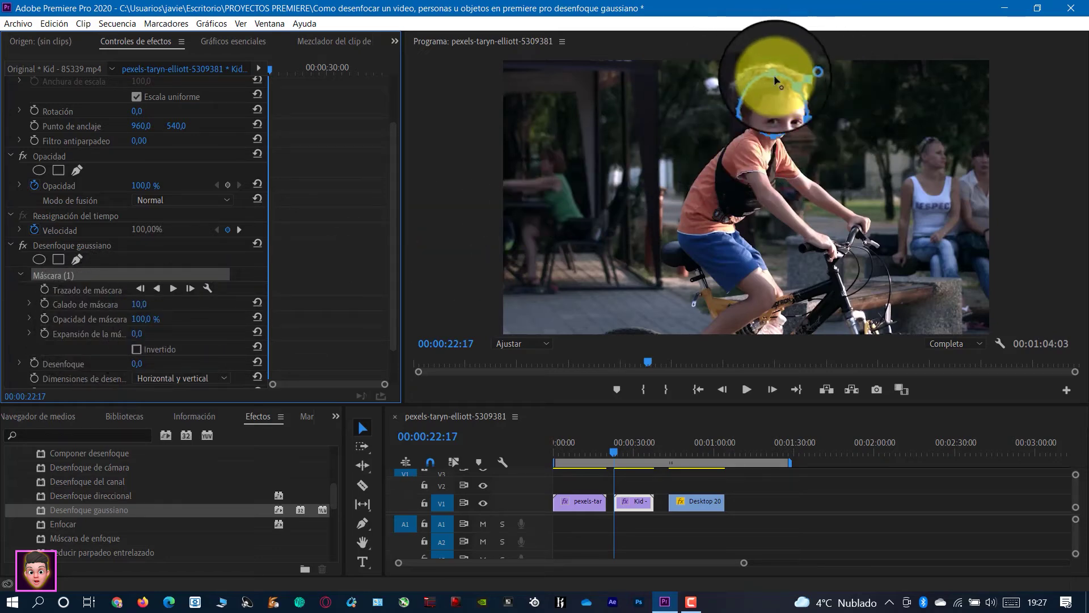
- Set the masked Gaussian blur's Desenfoque to 66 and play the start of the kid clip to check it
{"action": "scroll", "coordinate": [390, 352], "scroll_direction": "down", "scroll_amount": 2}
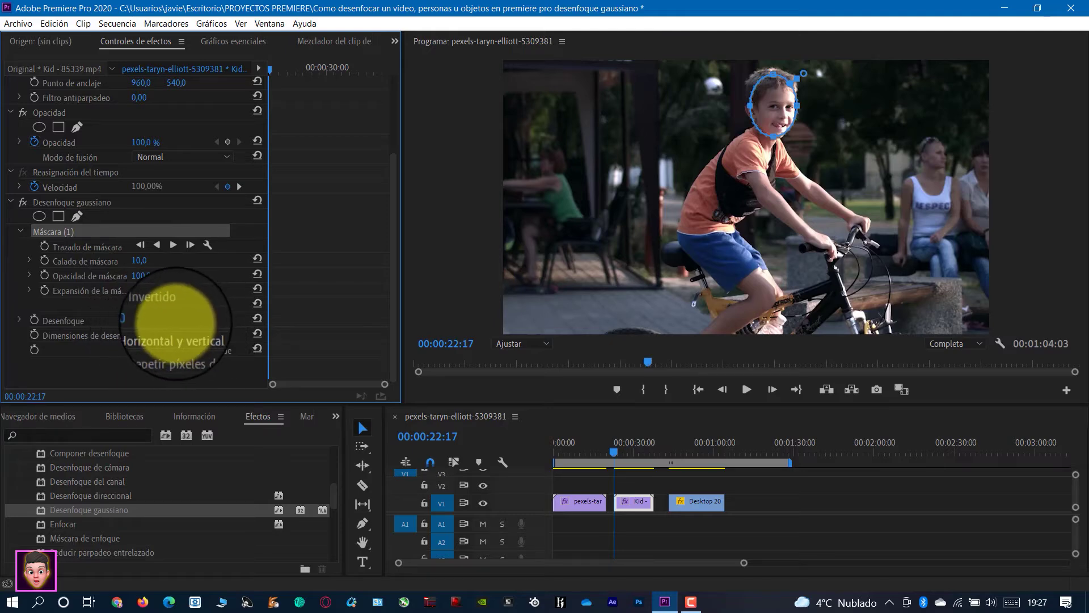
{"action": "left_click", "coordinate": [159, 315]}
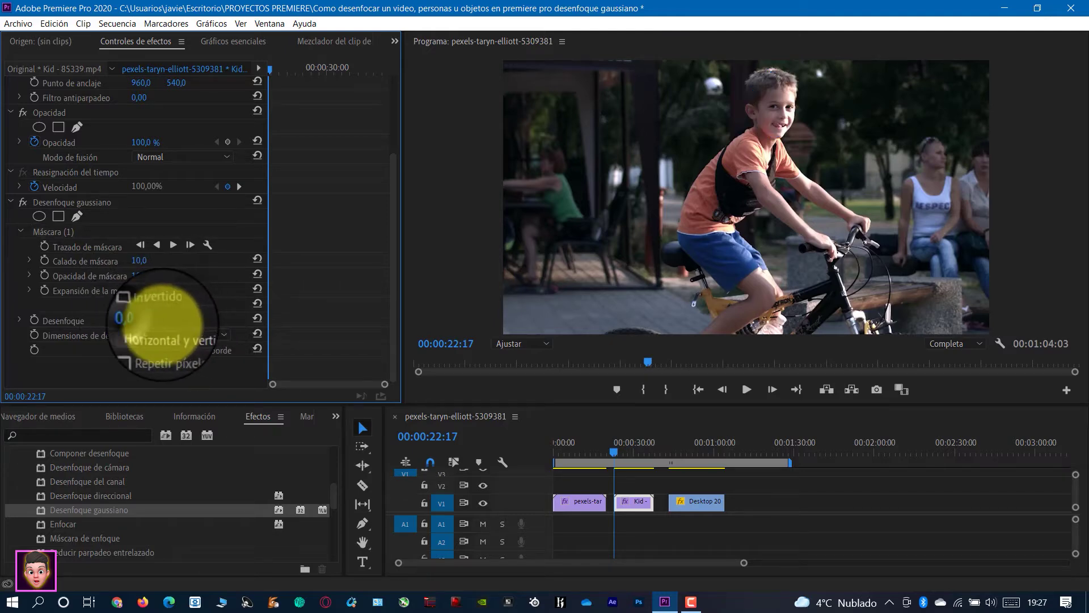
{"action": "left_click_drag", "start_coordinate": [162, 321], "coordinate": [214, 324]}
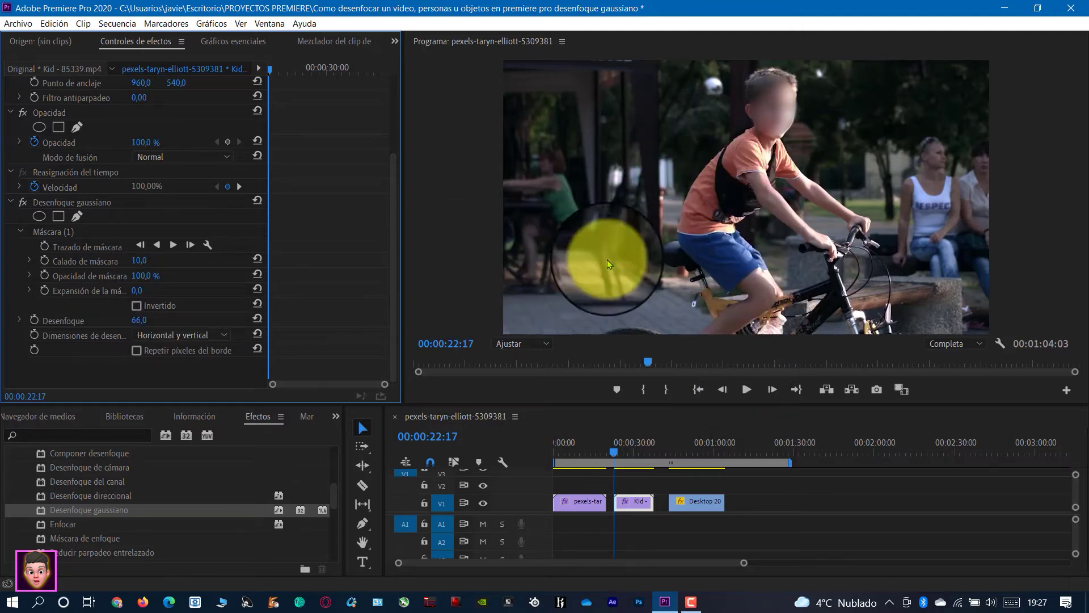
{"action": "left_click", "coordinate": [746, 390]}
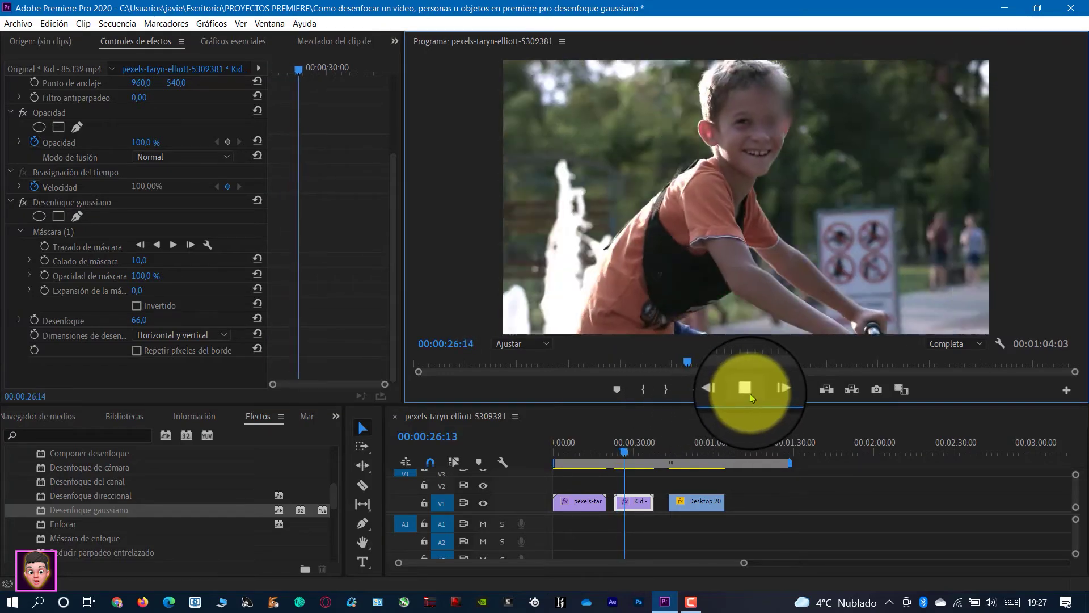
{"action": "left_click", "coordinate": [750, 393]}
- Return the playhead to the start of the kid clip and track the face mask forward through the clip
{"action": "mouse_move", "coordinate": [628, 452]}
{"action": "left_mouse_down"}
{"action": "mouse_move", "coordinate": [658, 458]}
{"action": "mouse_move", "coordinate": [616, 455]}
{"action": "left_mouse_up"}
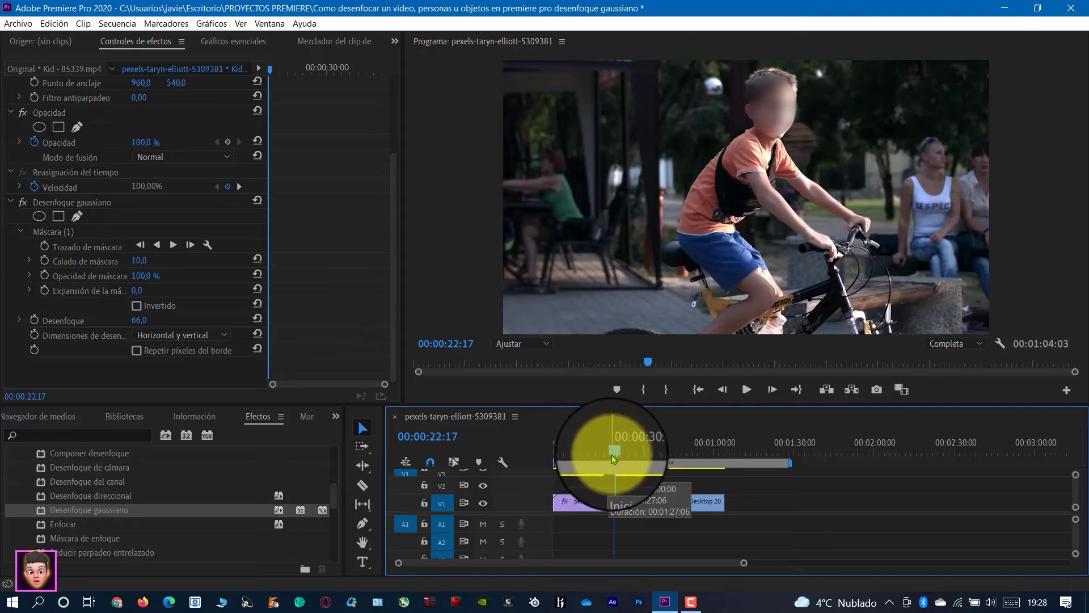
{"action": "left_click", "coordinate": [172, 248]}
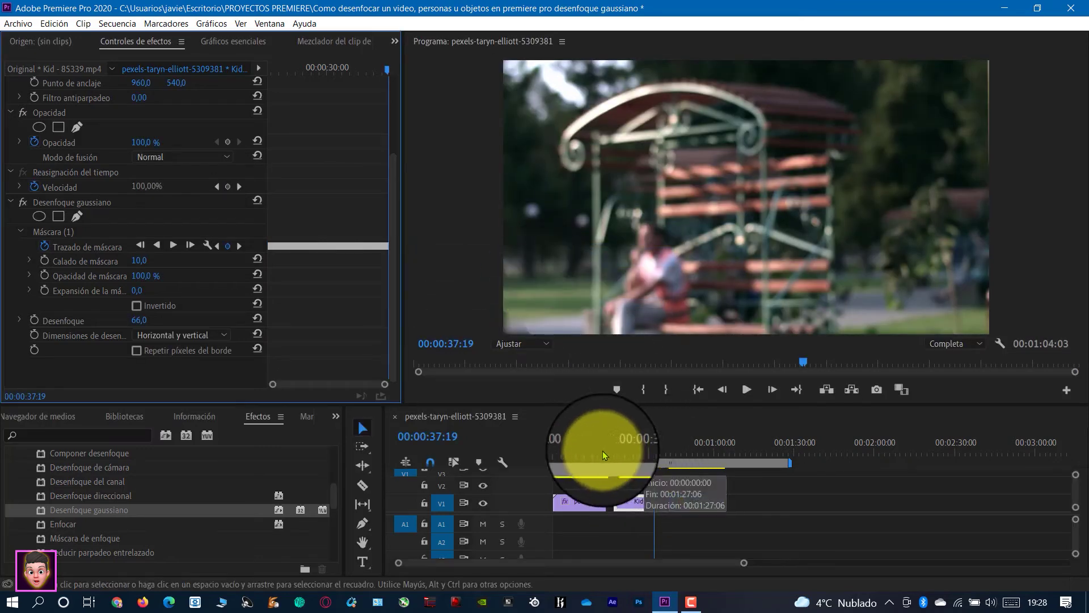
- Play the kid clip from its start and scrub to 00:00:31:03 to check how the tracked blur follows the face
{"action": "left_click", "coordinate": [655, 451]}
{"action": "left_click_drag", "start_coordinate": [655, 451], "coordinate": [617, 458]}
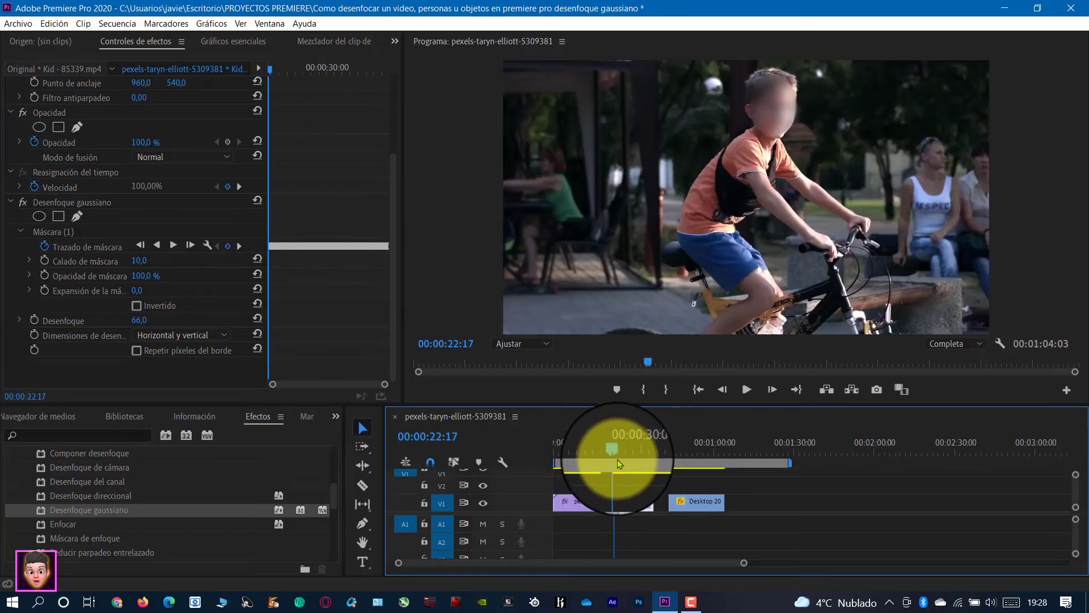
{"action": "left_click", "coordinate": [747, 389]}
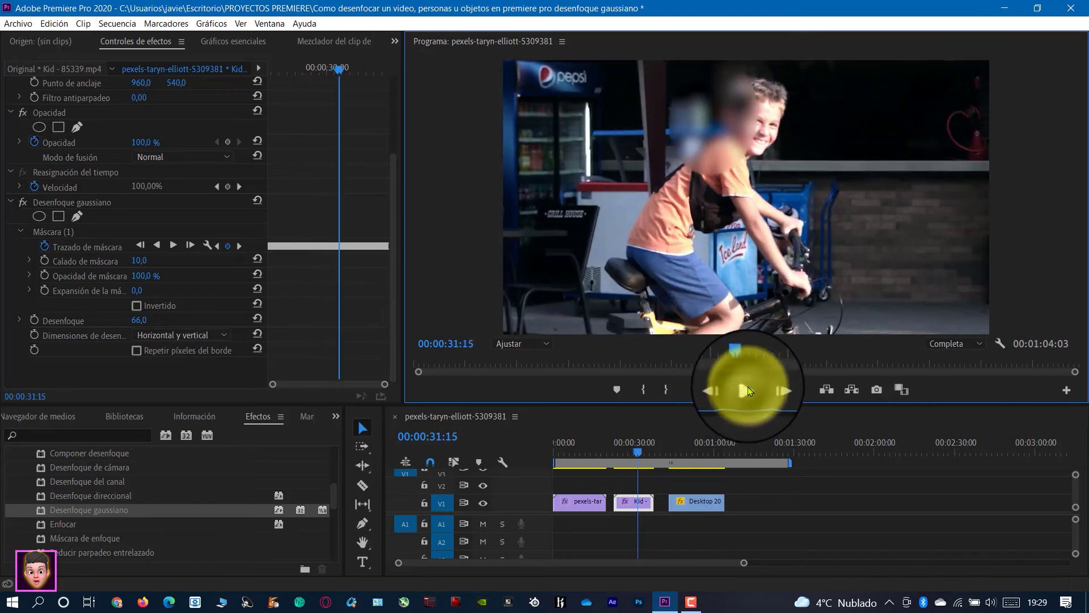
{"action": "left_click", "coordinate": [643, 452]}
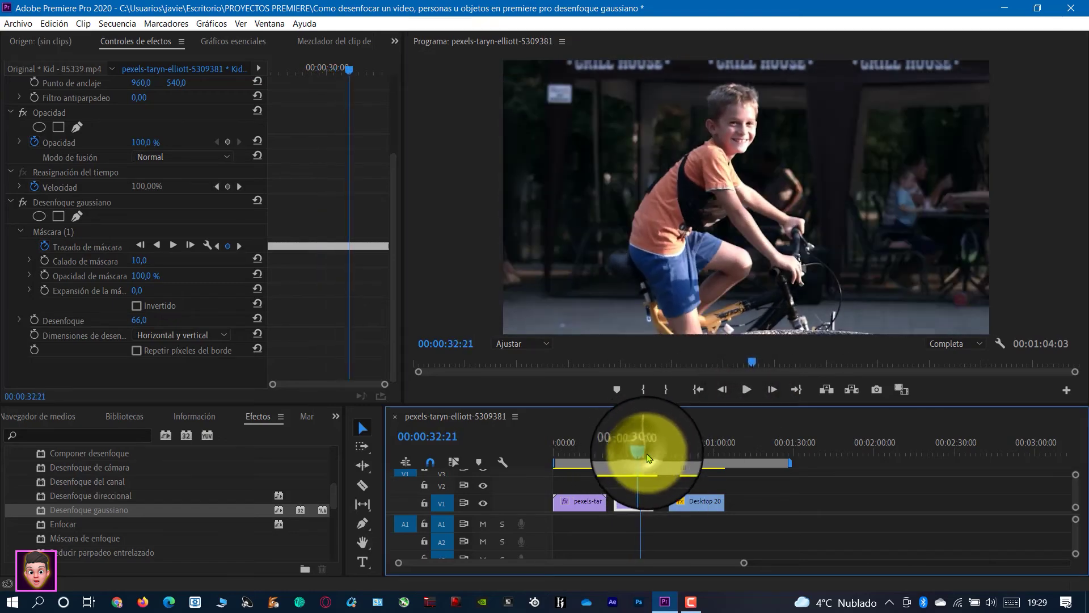
{"action": "left_click_drag", "start_coordinate": [754, 365], "coordinate": [735, 366]}
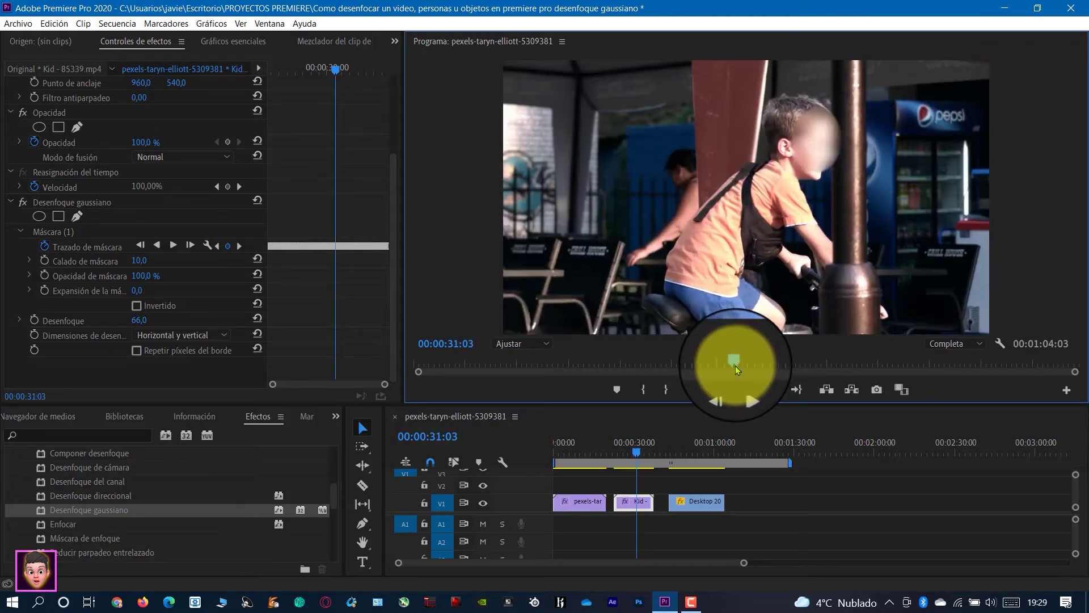
- Replay the kid clip from 00:00:31:03 and move the playhead to 00:00:31:00 to examine the blur's position on the face
{"action": "left_click_drag", "start_coordinate": [856, 175], "coordinate": [822, 134]}
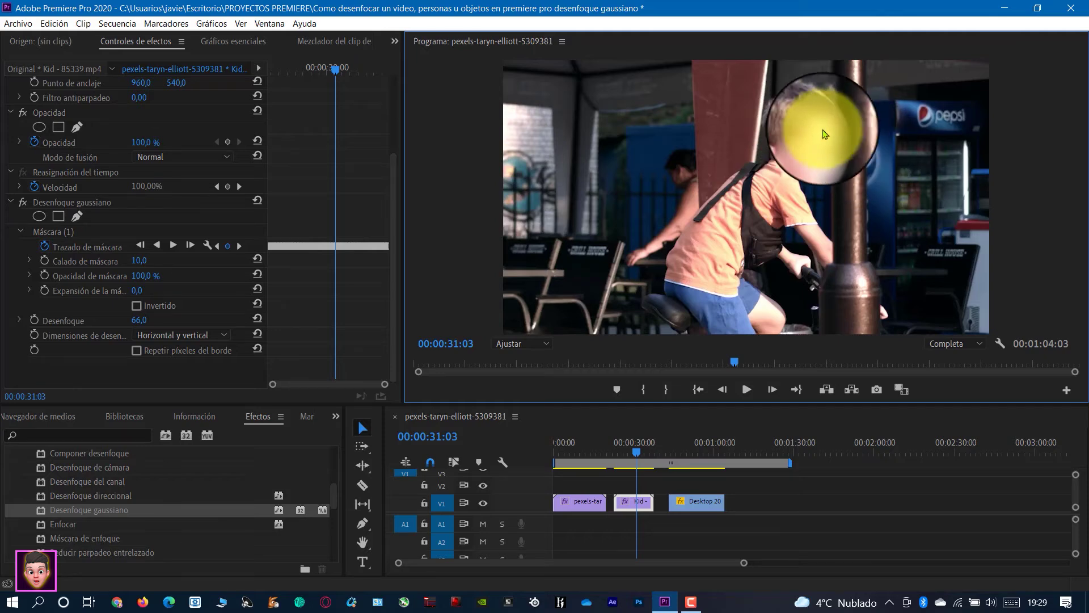
{"action": "left_click", "coordinate": [746, 390]}
{"action": "left_click", "coordinate": [746, 390]}
{"action": "left_click", "coordinate": [745, 390]}
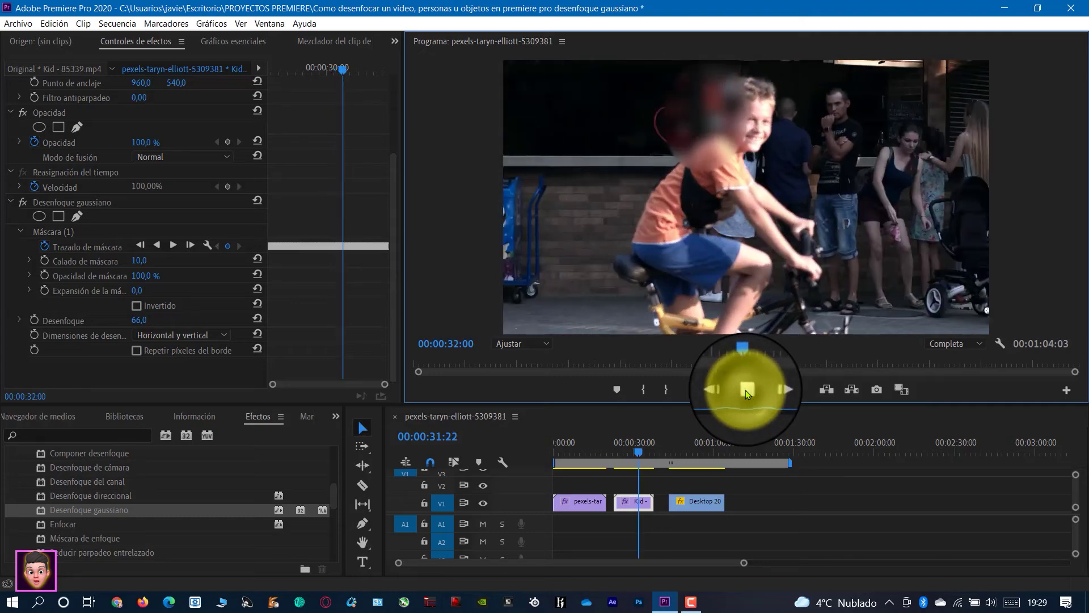
{"action": "left_click", "coordinate": [745, 390]}
{"action": "left_click_drag", "start_coordinate": [639, 458], "coordinate": [636, 451]}
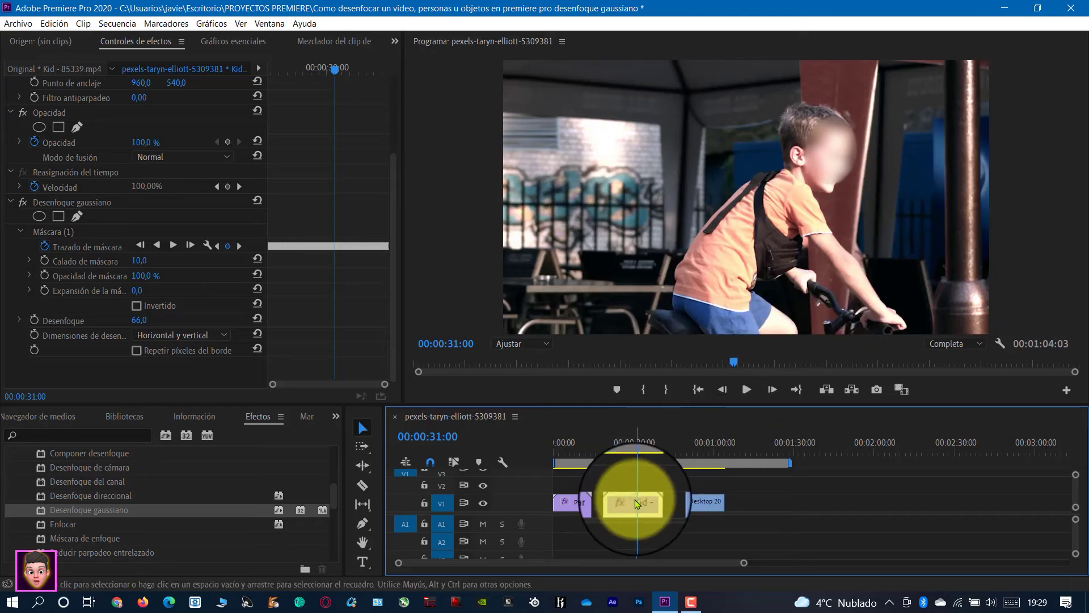
- Move the playhead to the start of the Desktop clip at 00:00:43:05 and apply Desenfoque gaussiano to that clip
{"action": "left_click", "coordinate": [634, 455]}
{"action": "left_click_drag", "start_coordinate": [636, 457], "coordinate": [680, 454]}
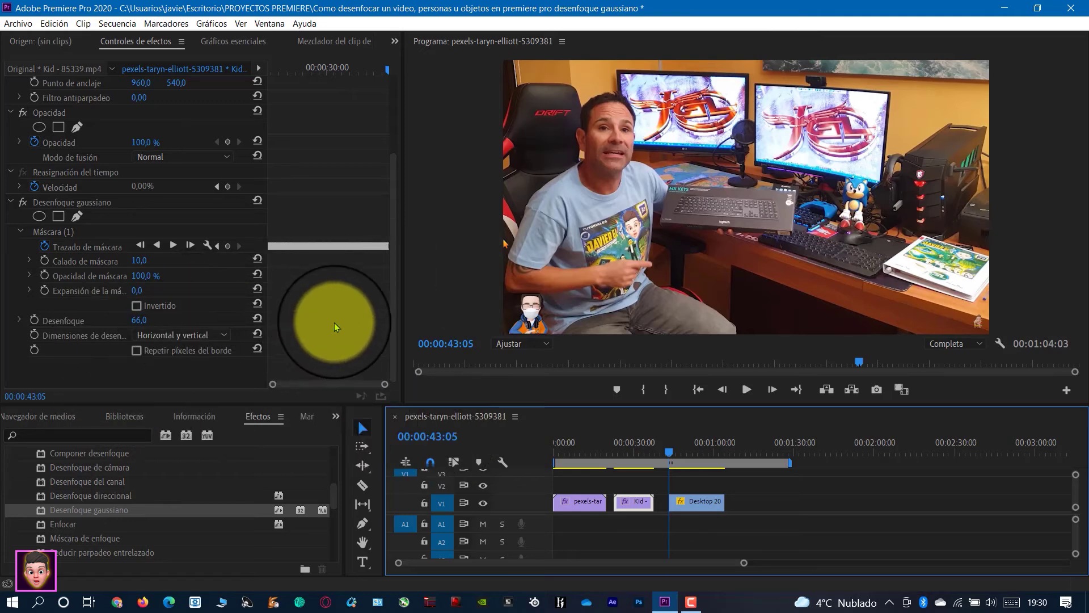
{"action": "left_click", "coordinate": [56, 510]}
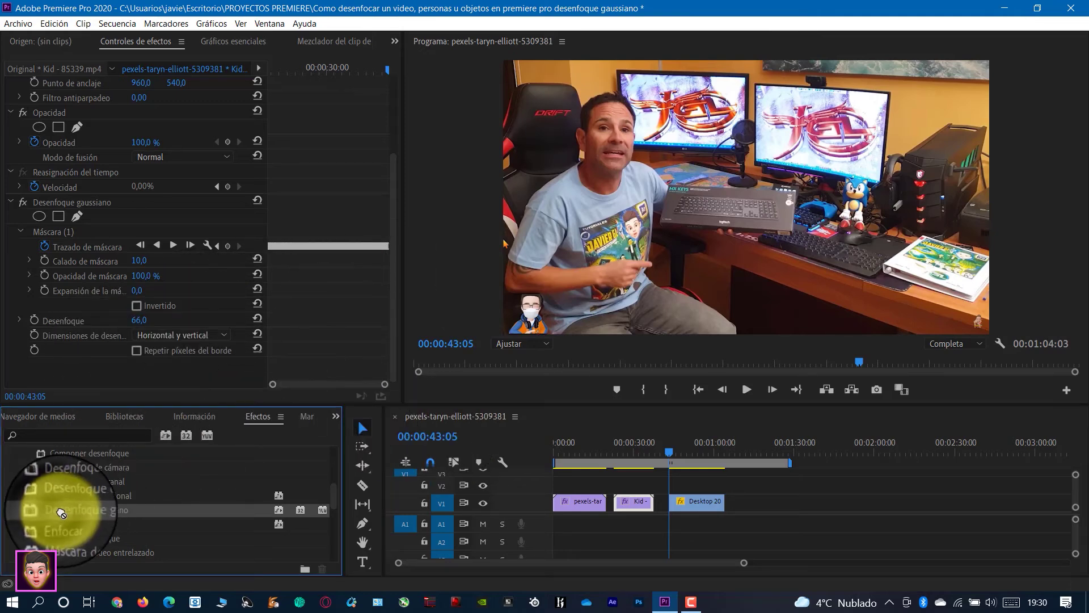
{"action": "left_click_drag", "start_coordinate": [61, 513], "coordinate": [684, 502]}
{"action": "left_click", "coordinate": [396, 378]}
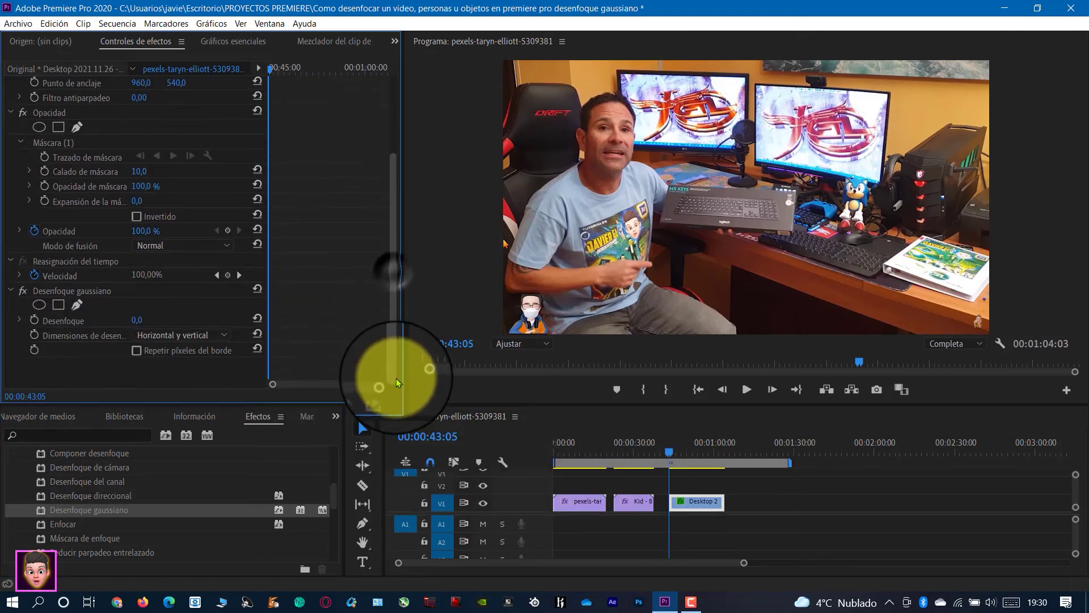
- Draw a closed freehand pen mask around the seated man for the Desktop clip's Desenfoque gaussiano effect
{"action": "left_click", "coordinate": [76, 307]}
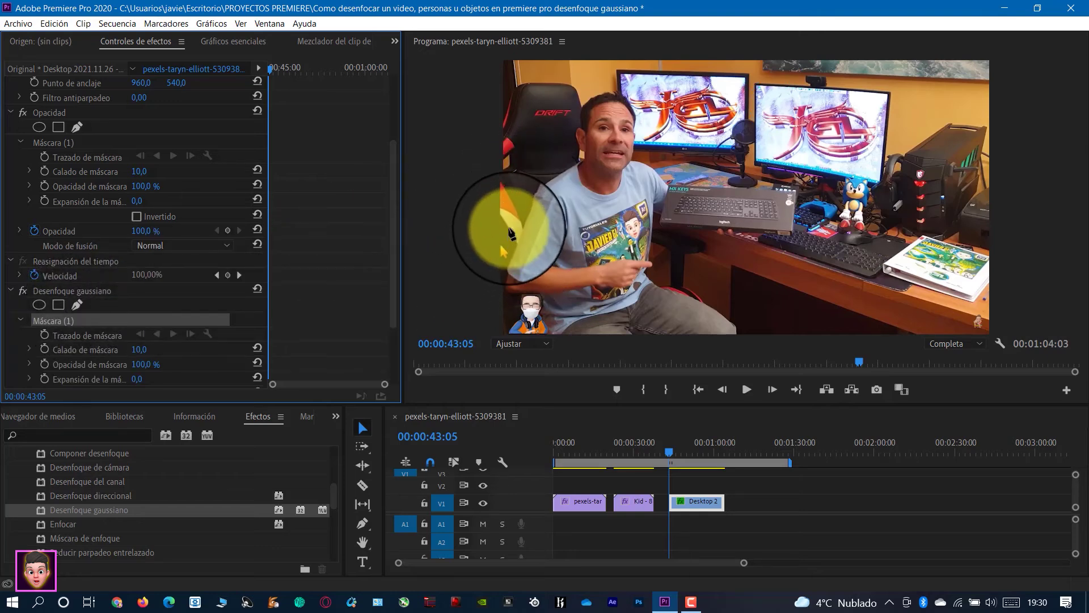
{"action": "left_click", "coordinate": [511, 198]}
{"action": "left_click", "coordinate": [552, 129]}
{"action": "left_click", "coordinate": [580, 81]}
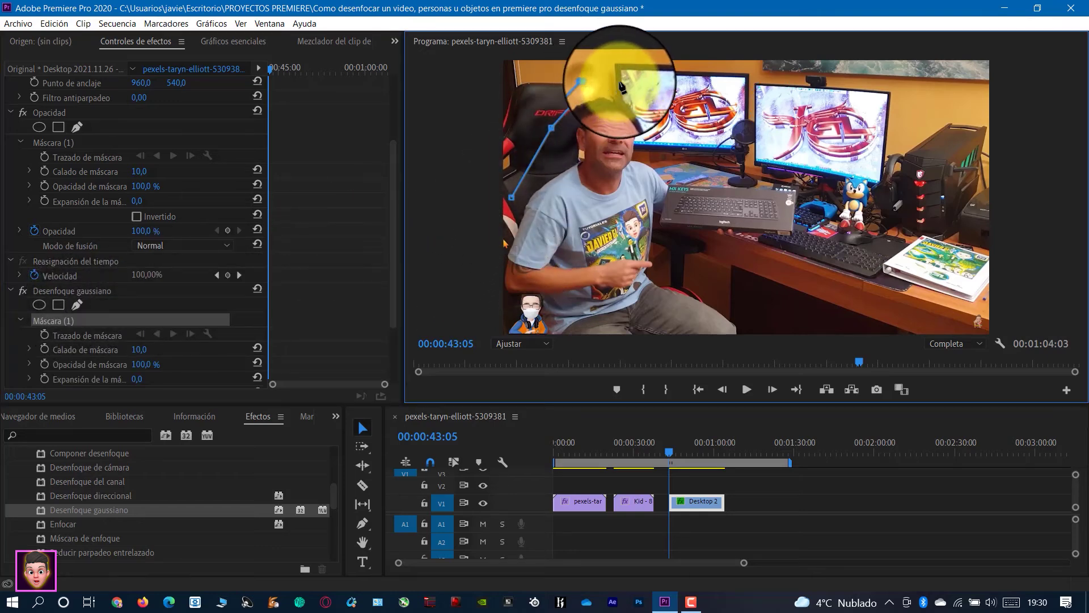
{"action": "left_click", "coordinate": [651, 75]}
{"action": "left_click", "coordinate": [696, 196]}
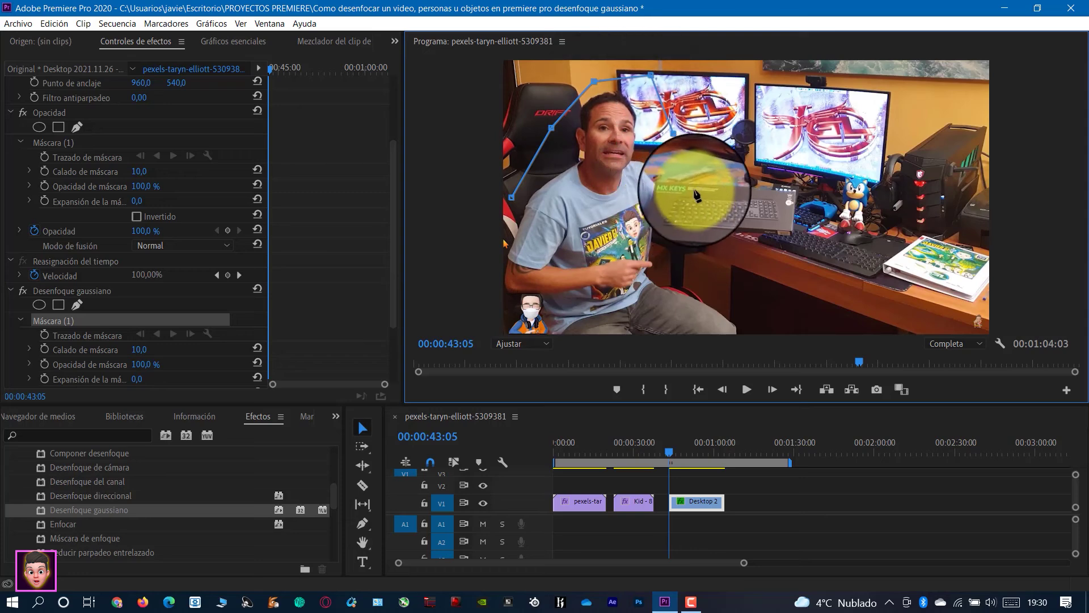
{"action": "left_click", "coordinate": [698, 191]}
{"action": "left_click", "coordinate": [718, 256]}
{"action": "left_click", "coordinate": [754, 307]}
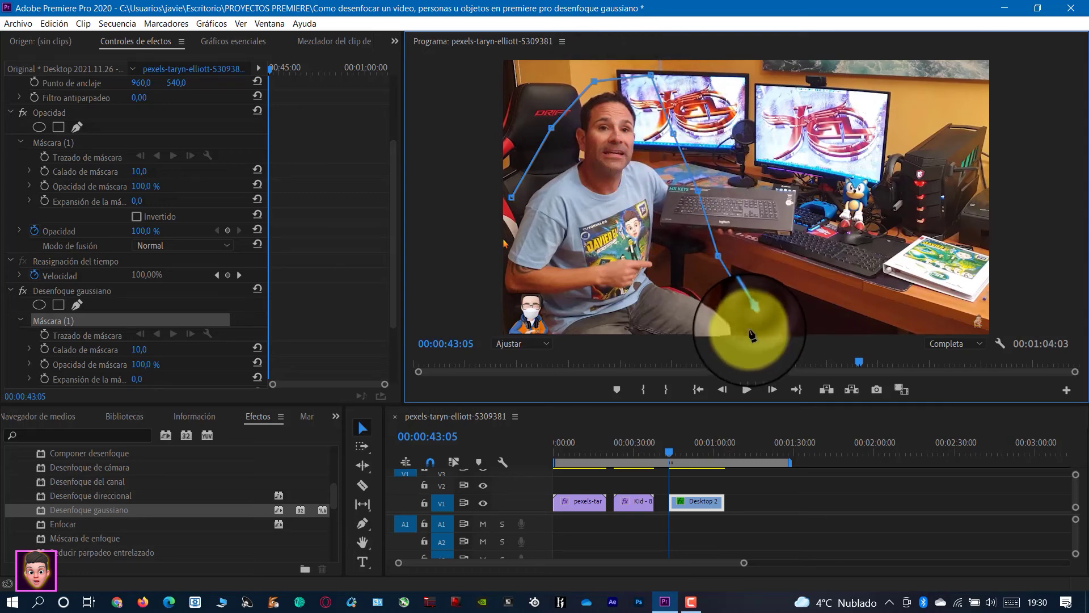
{"action": "left_click", "coordinate": [744, 323]}
{"action": "left_click", "coordinate": [673, 331]}
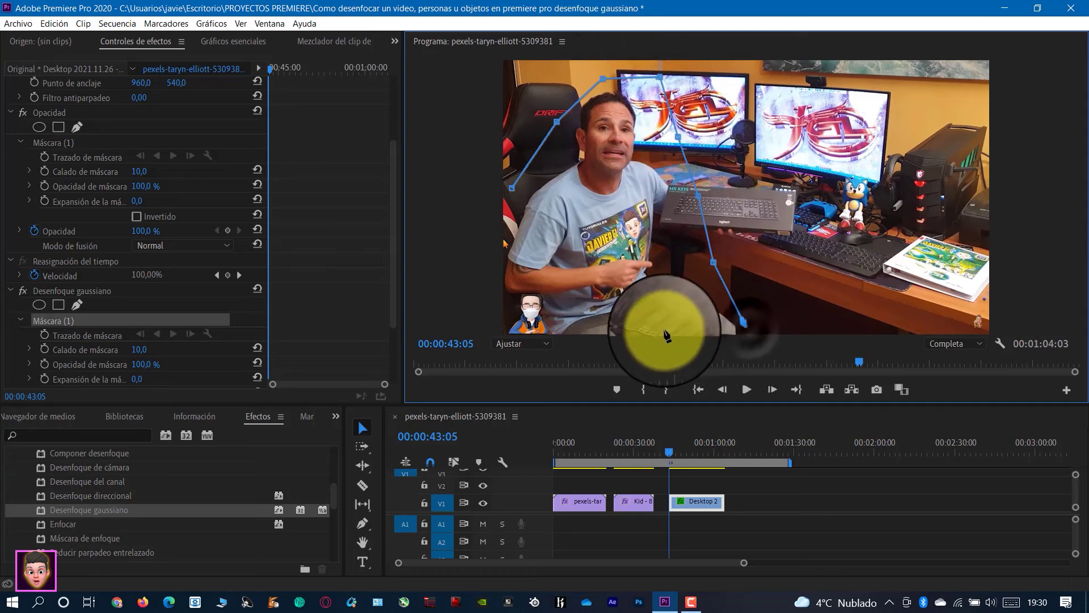
{"action": "left_click", "coordinate": [605, 328]}
{"action": "left_click", "coordinate": [528, 328]}
{"action": "left_click", "coordinate": [511, 287]}
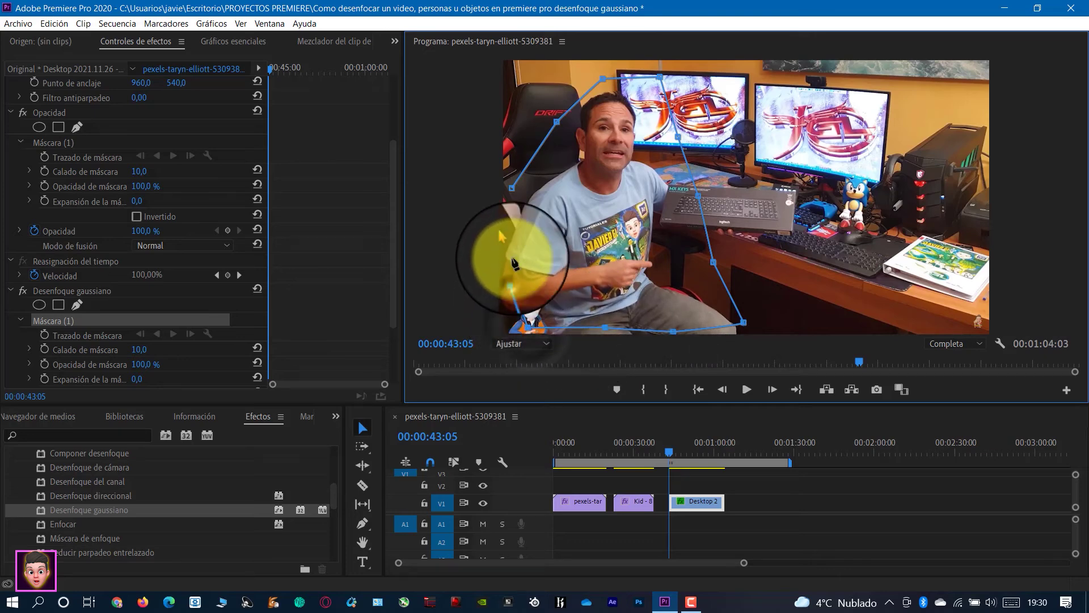
{"action": "left_click", "coordinate": [511, 187]}
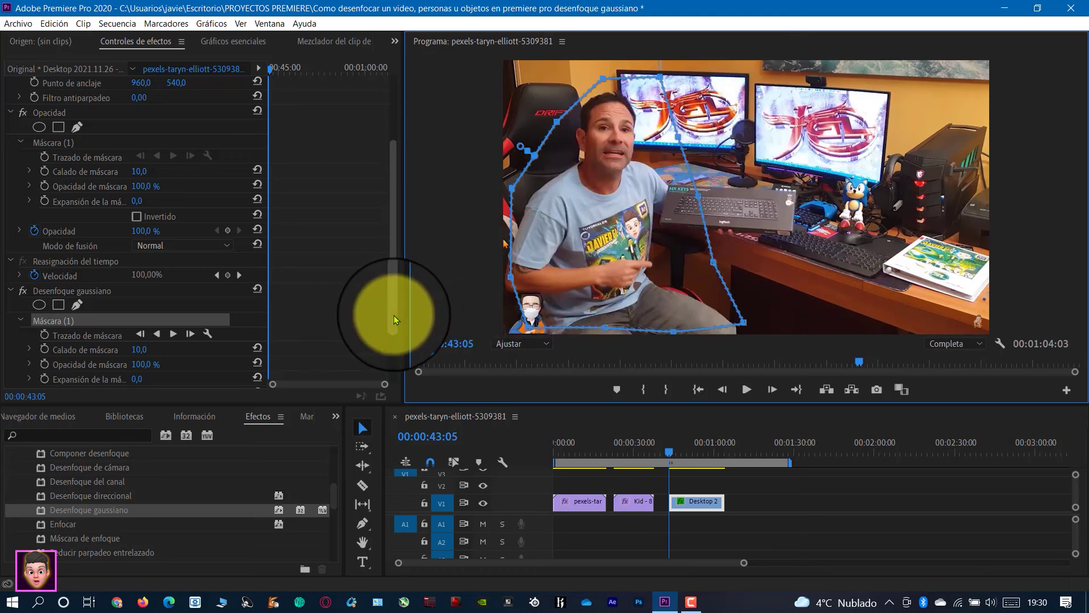
- Try a Desenfoque value of 89 on the masked man and lower it to 2
{"action": "left_click_drag", "start_coordinate": [394, 315], "coordinate": [377, 374]}
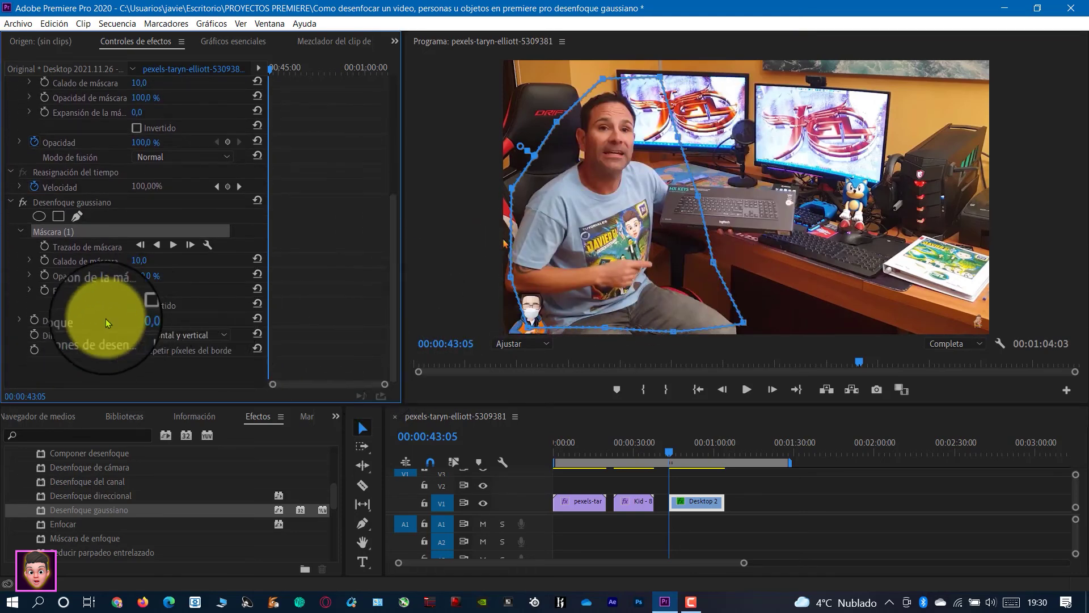
{"action": "left_click", "coordinate": [132, 321]}
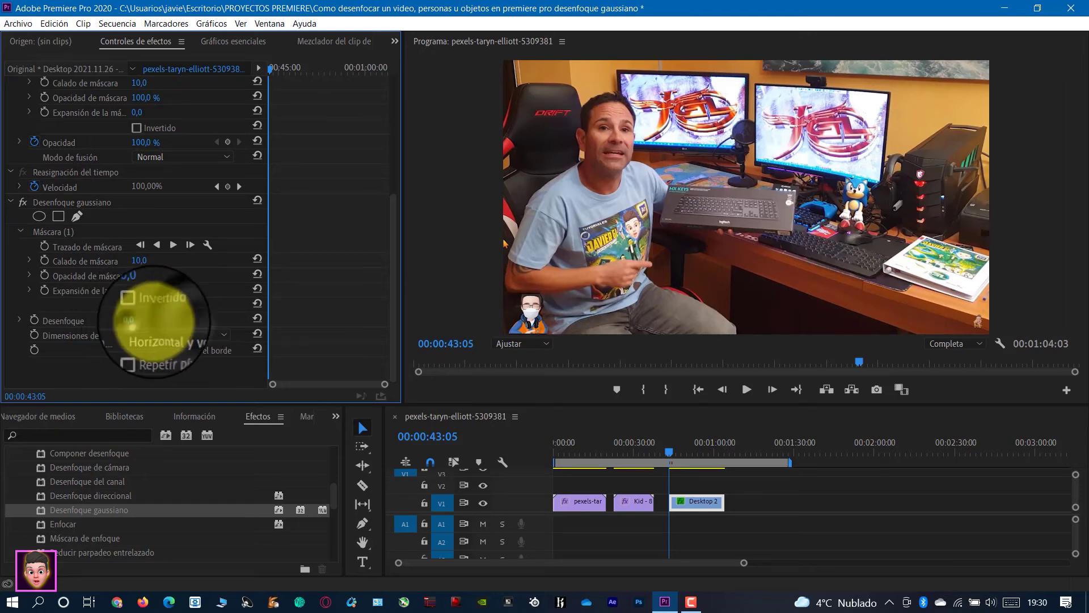
{"action": "left_click_drag", "start_coordinate": [135, 321], "coordinate": [214, 323]}
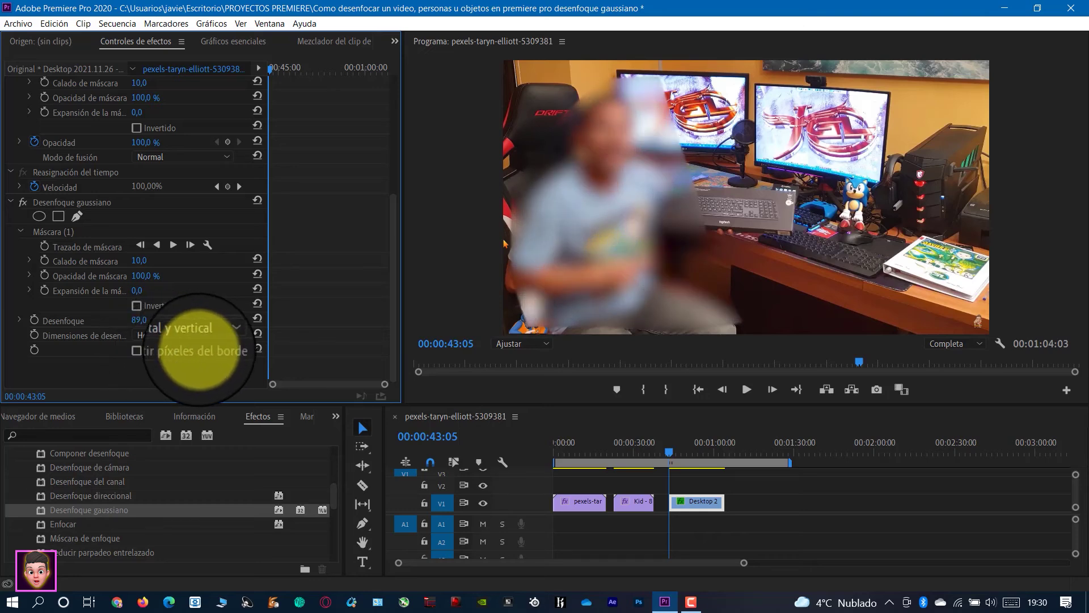
{"action": "left_click_drag", "start_coordinate": [165, 354], "coordinate": [140, 359]}
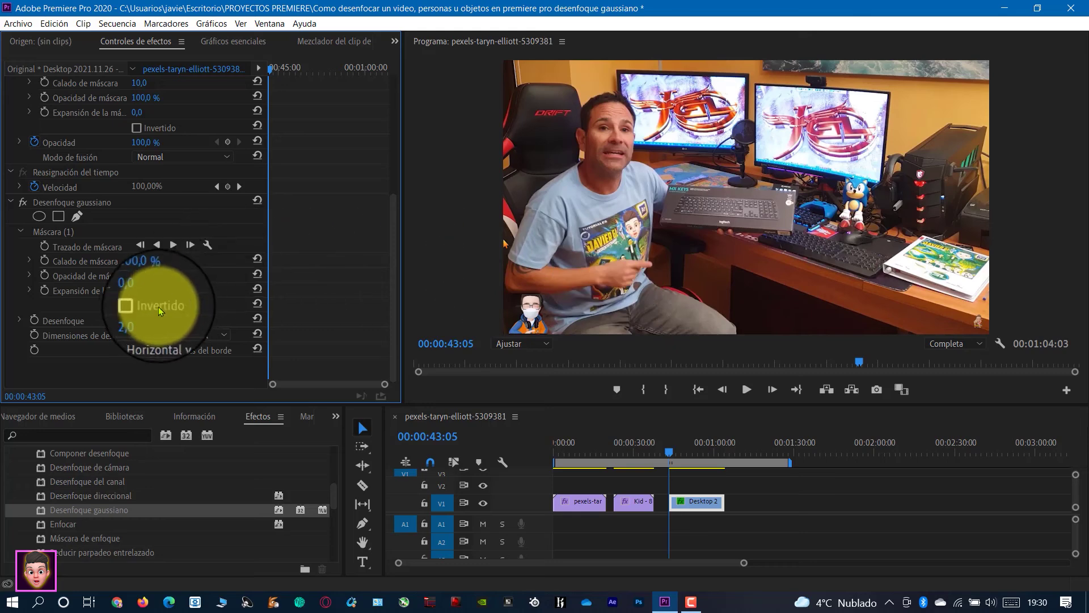
{"action": "key", "text": "XF86AudioLowerVolume"}
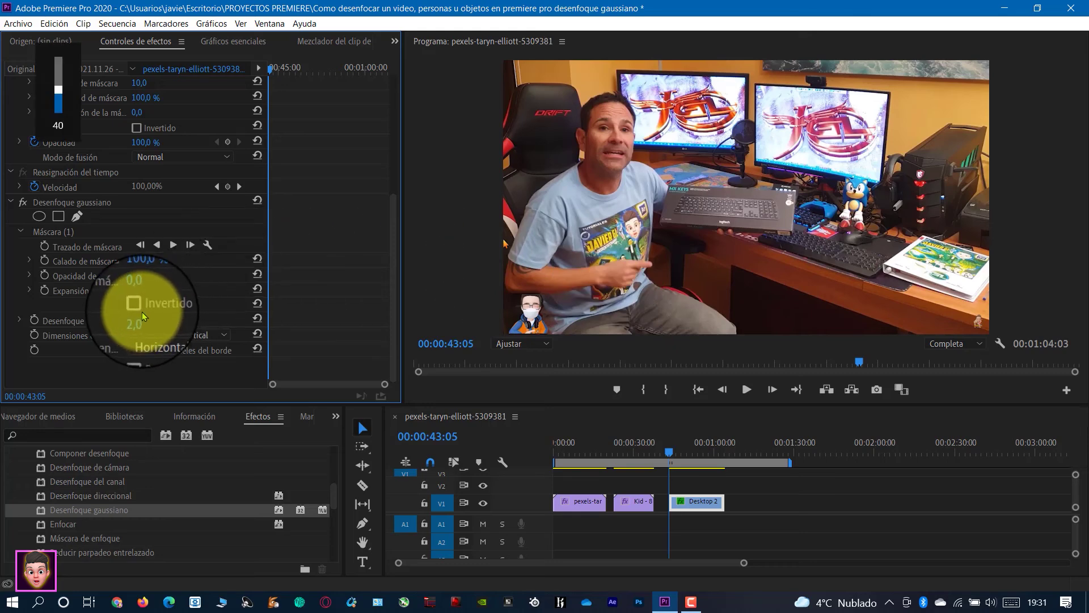
{"action": "key", "text": "XF86AudioRaiseVolume"}
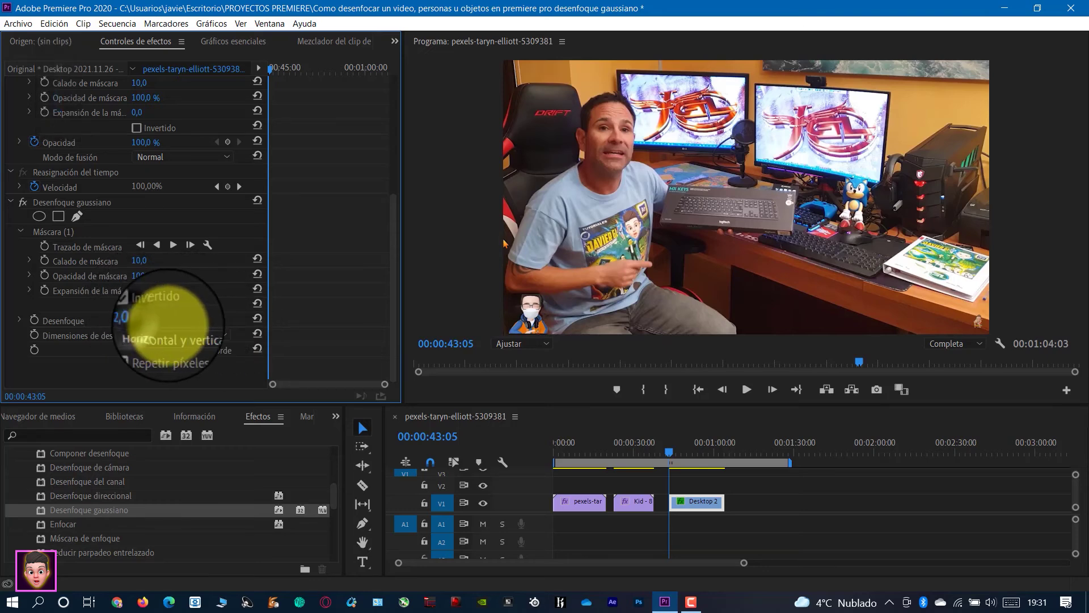
- Invert the Desenfoque gaussiano mask with Desenfoque set to 38 and play the Desktop clip to check the background blur
{"action": "left_click_drag", "start_coordinate": [135, 322], "coordinate": [153, 336]}
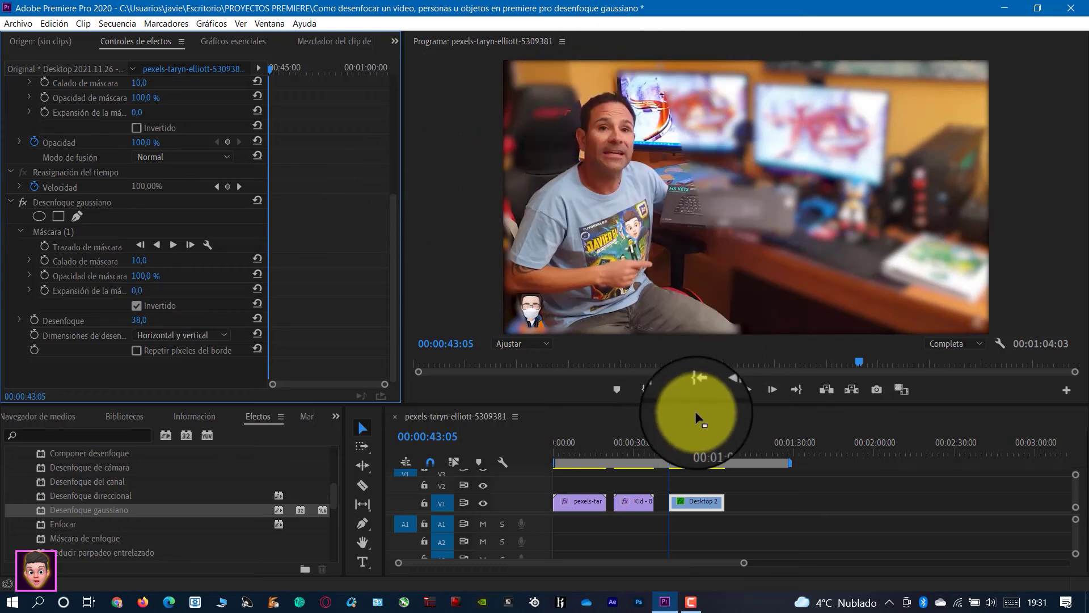
{"action": "left_click", "coordinate": [747, 388]}
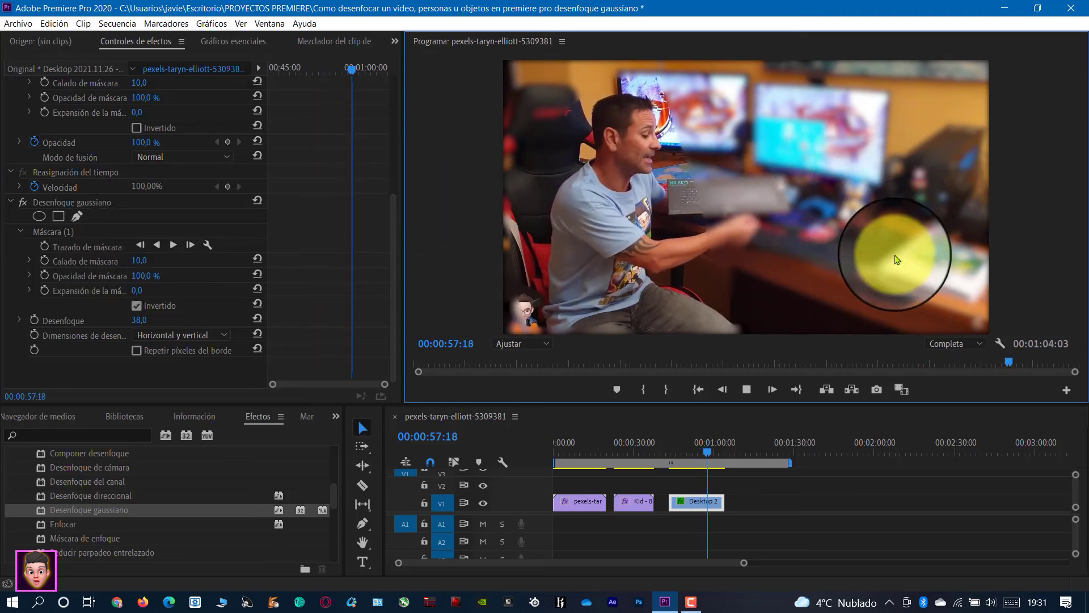
{"action": "left_click", "coordinate": [749, 392]}
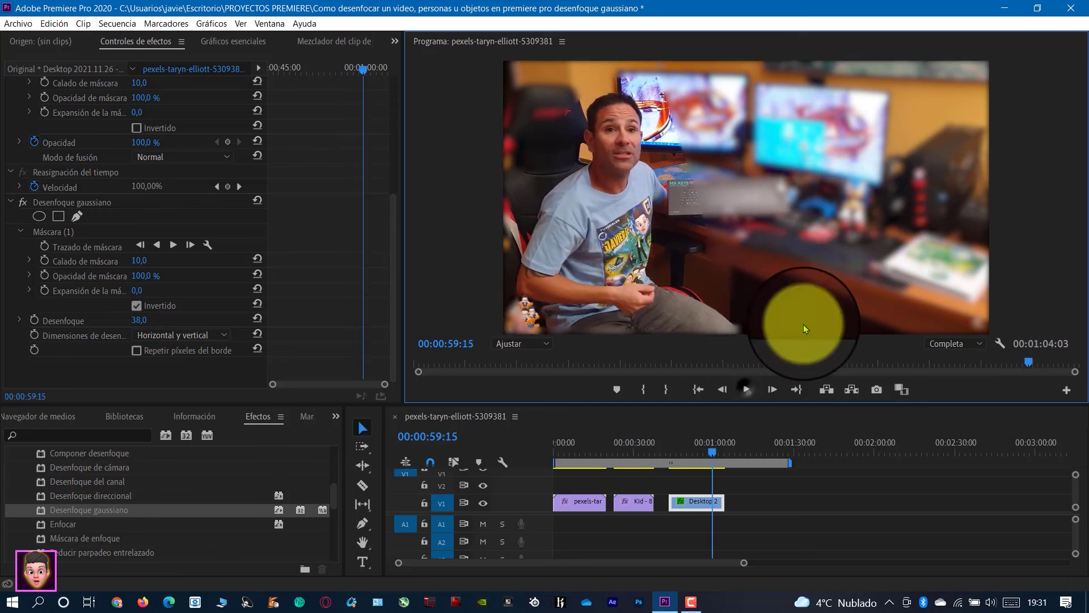
- Set the Desktop clip's Desenfoque to 81, play it briefly, and move the playhead to 00:00:50:15 to examine the background
{"action": "left_click_drag", "start_coordinate": [137, 322], "coordinate": [214, 335]}
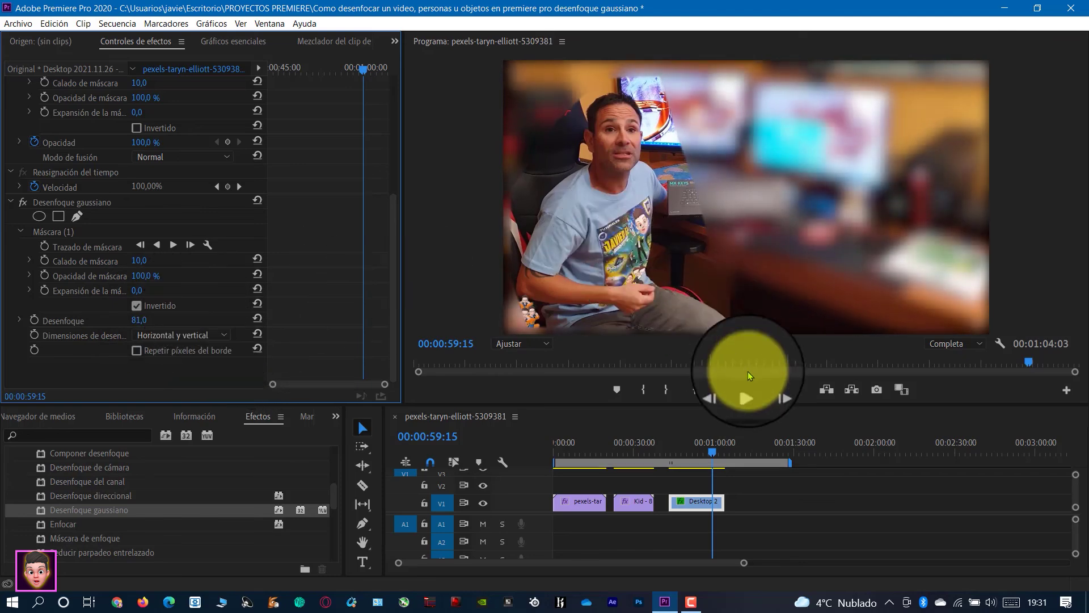
{"action": "left_click", "coordinate": [748, 398]}
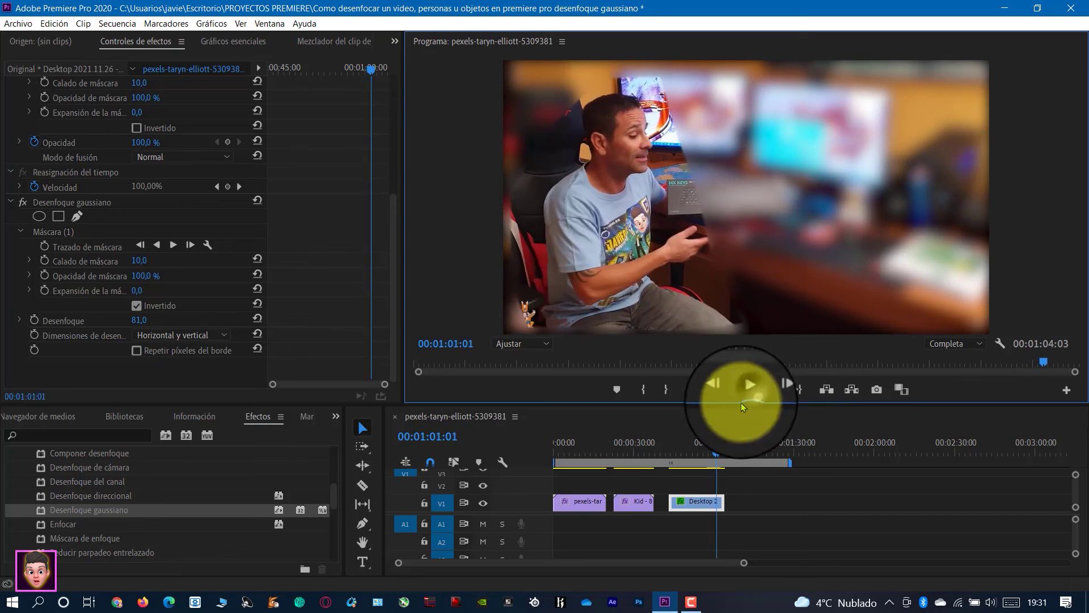
{"action": "left_click", "coordinate": [688, 452]}
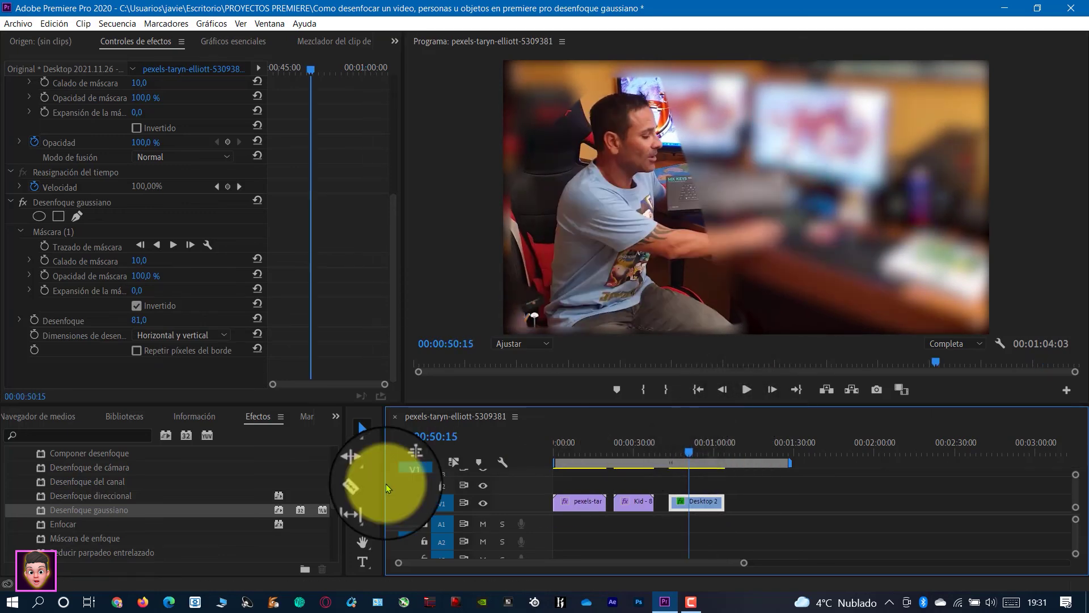